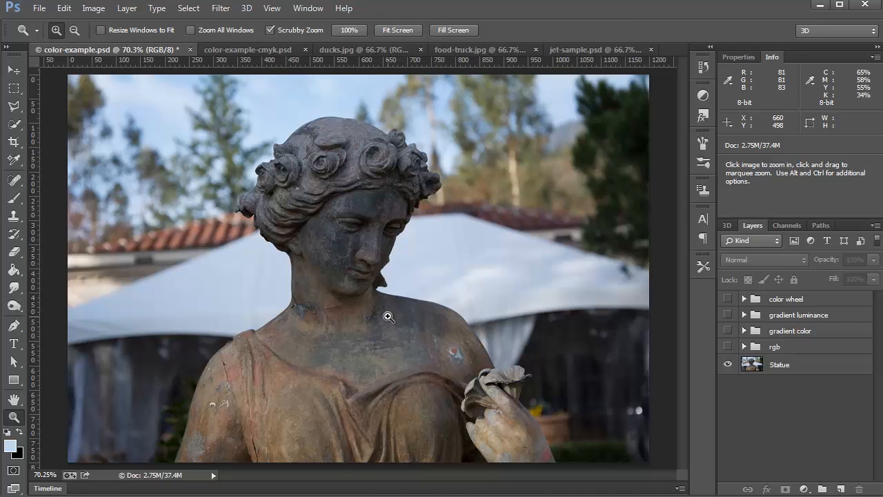
# - Hide the Statue layer, then show, expand and select the rgb group
pyautogui.click(753, 367)
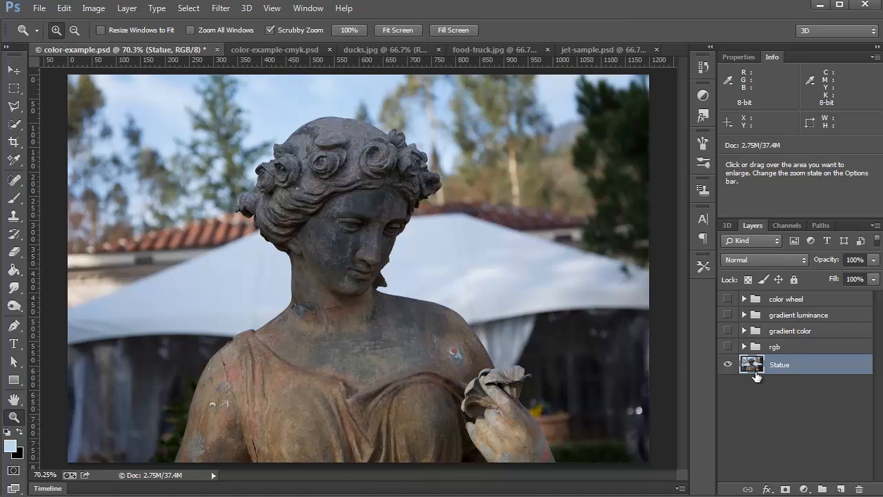
pyautogui.click(728, 365)
pyautogui.click(728, 346)
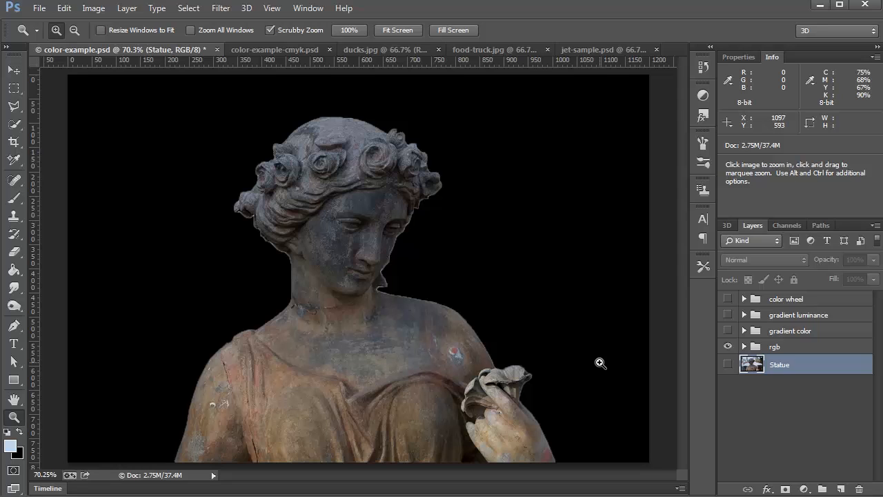
pyautogui.click(744, 346)
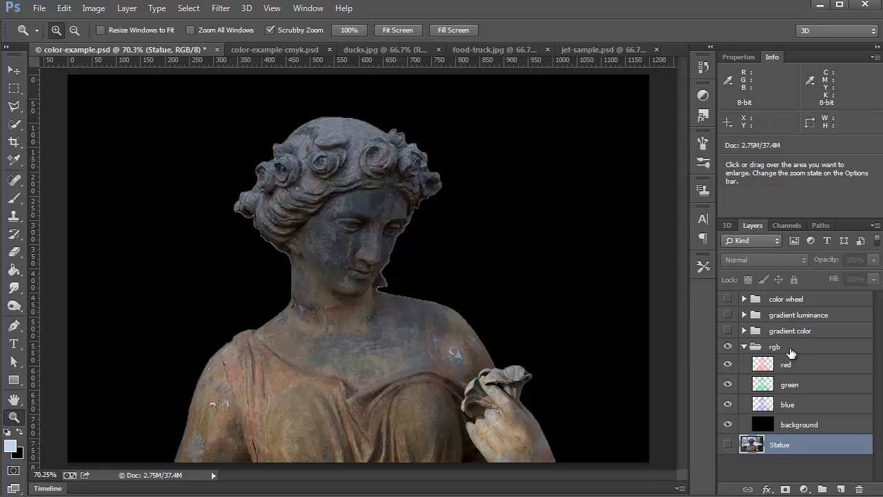
pyautogui.click(791, 350)
# - Hide the red, green and blue layers in the rgb group and show them again one after another
pyautogui.moveTo(728, 365); pyautogui.dragTo(732, 406)
pyautogui.click(728, 365)
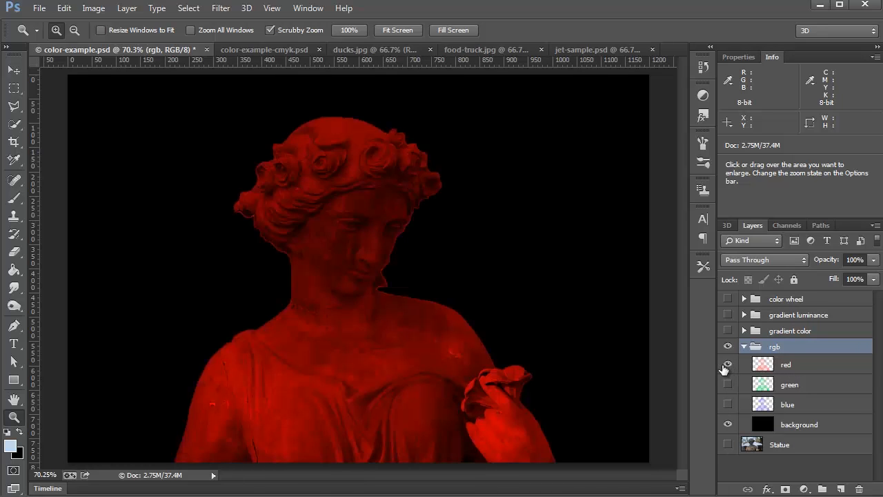
pyautogui.click(728, 384)
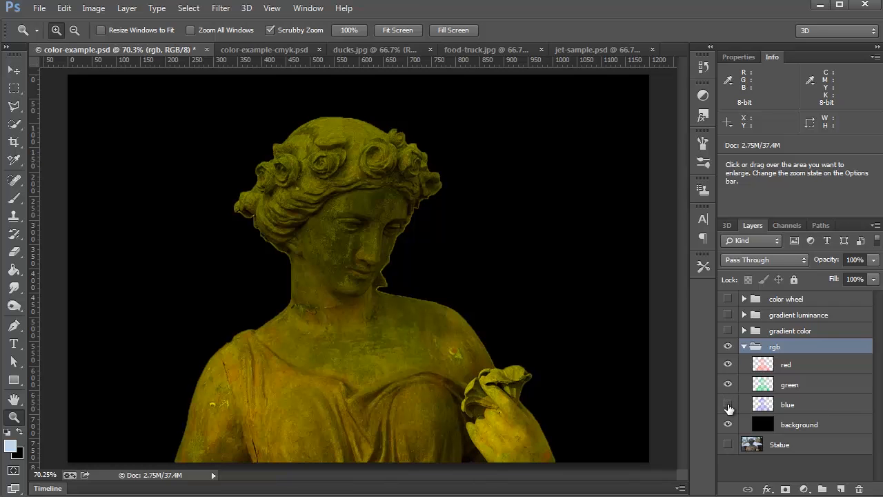
pyautogui.click(728, 405)
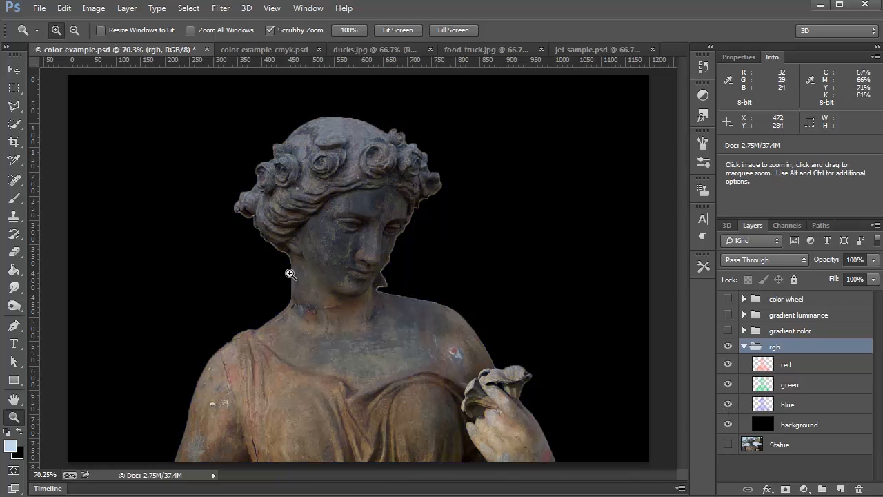
# - Check the blend modes of the red, green and blue layers in the rgb group
pyautogui.click(802, 372)
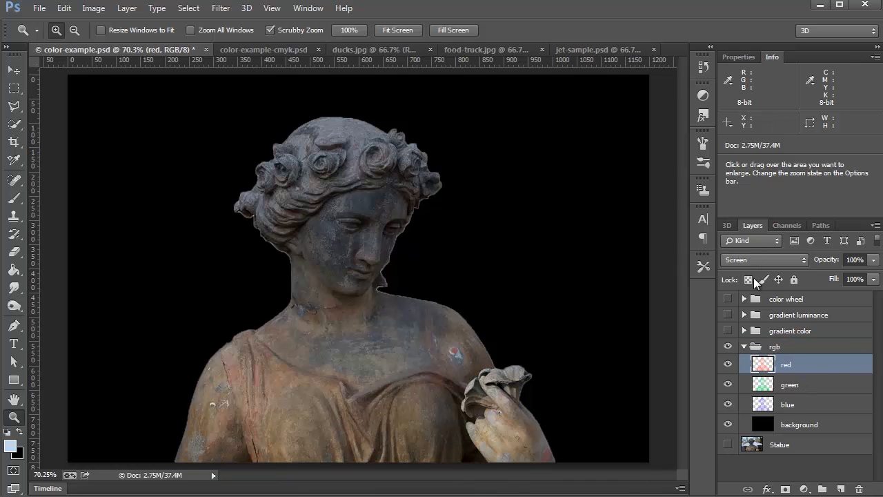
pyautogui.click(765, 385)
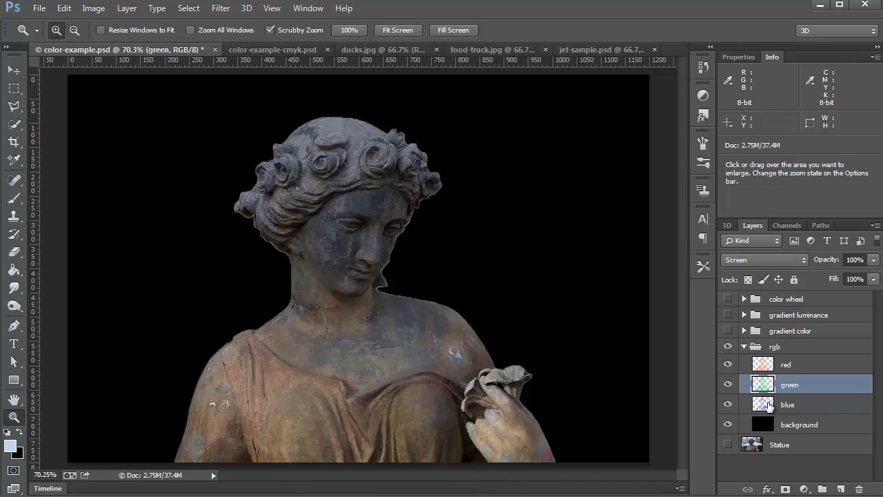
pyautogui.click(765, 403)
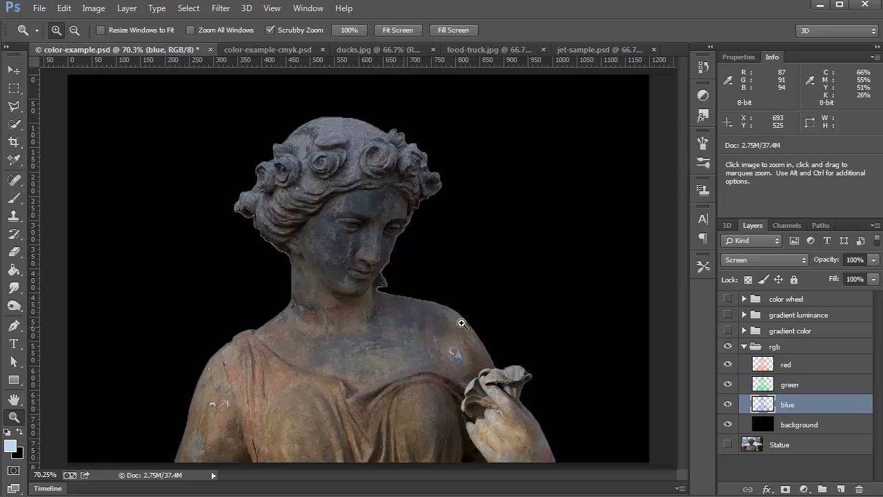
# - Try offsetting the red statue layer to the right and the blue one to the left with the Move tool, and undo both moves
pyautogui.click(796, 366)
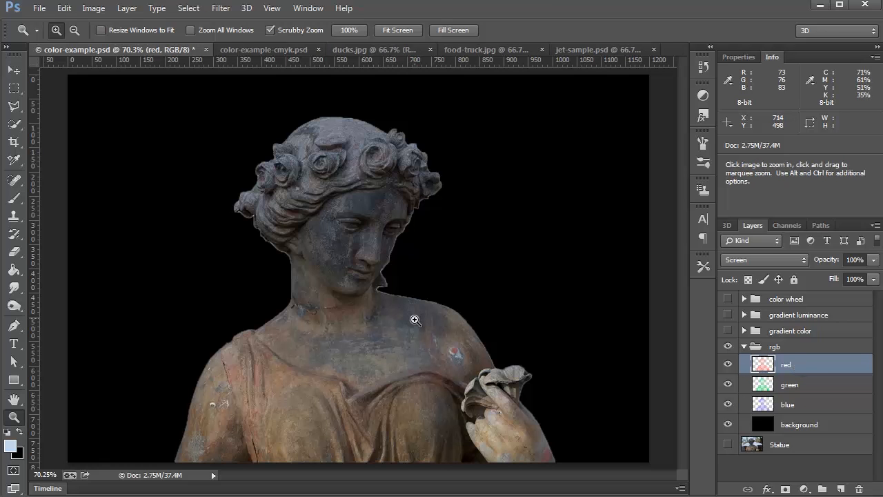
pyautogui.press('v')
pyautogui.moveTo(343, 271); pyautogui.dragTo(472, 272)
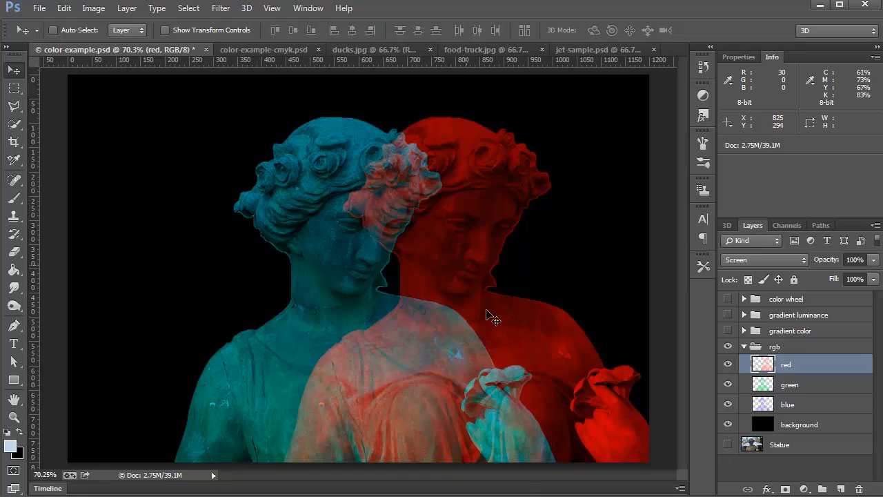
pyautogui.click(773, 405)
pyautogui.moveTo(388, 345); pyautogui.dragTo(294, 347)
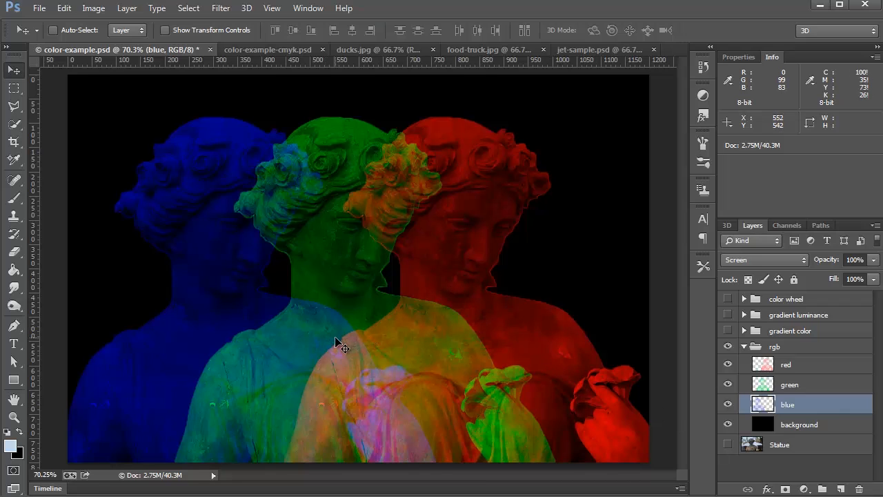
pyautogui.hotkey('ctrl', 'alt', 'z')
pyautogui.hotkey('ctrl', 'alt', 'z')
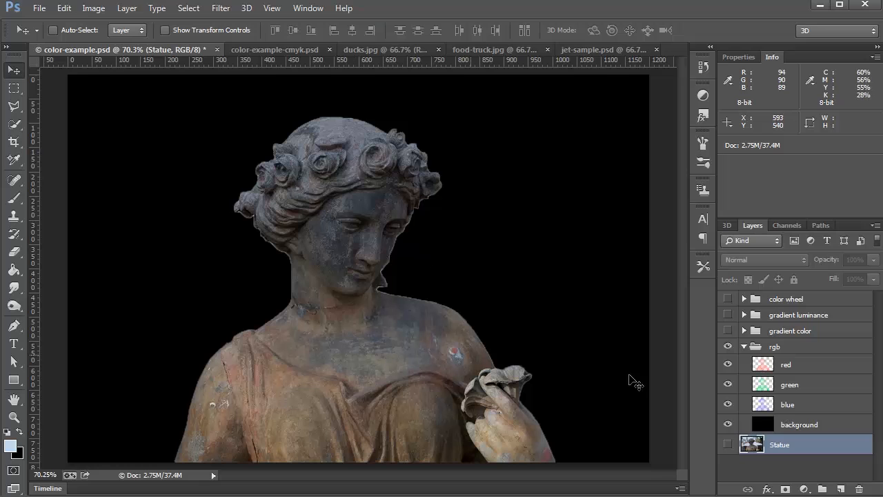
# - Collapse and hide the rgb group, and show the gradient color group with its layers expanded
pyautogui.click(744, 347)
pyautogui.click(728, 346)
pyautogui.click(728, 330)
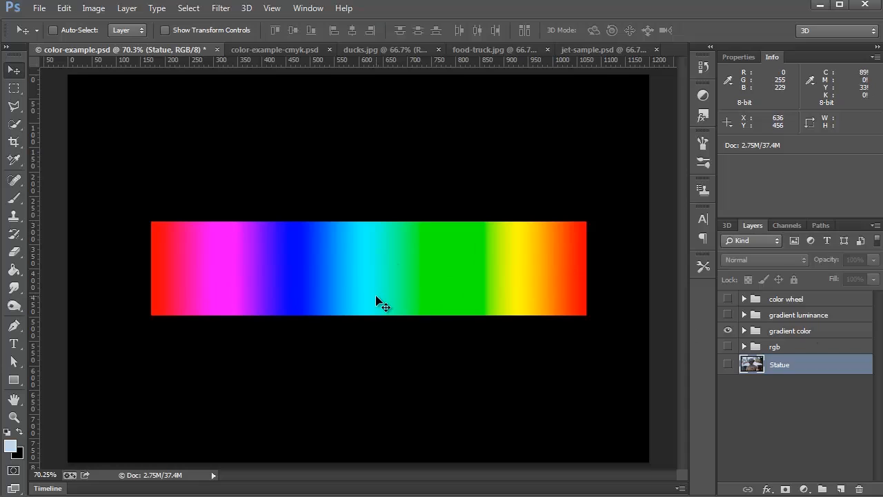
pyautogui.click(743, 330)
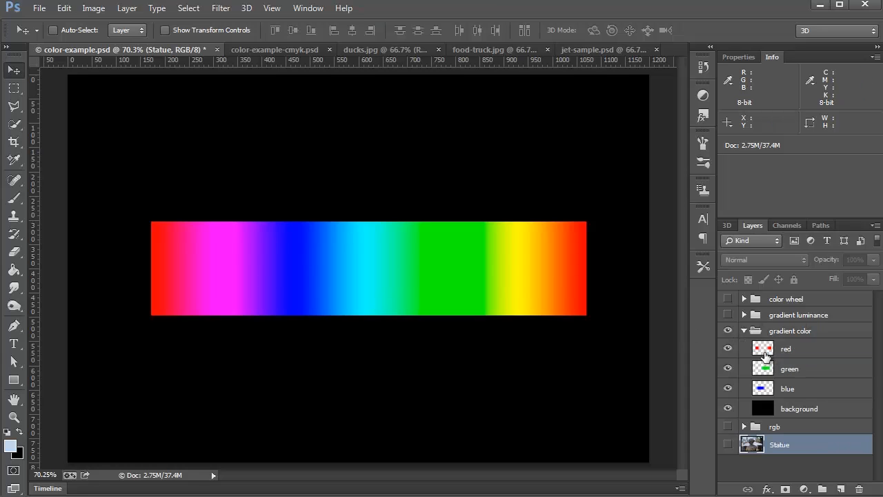
# - Try moving the gradient's red layer up about 218 px and its blue layer below the green band, and undo both moves
pyautogui.click(764, 354)
pyautogui.moveTo(518, 290); pyautogui.dragTo(514, 182)
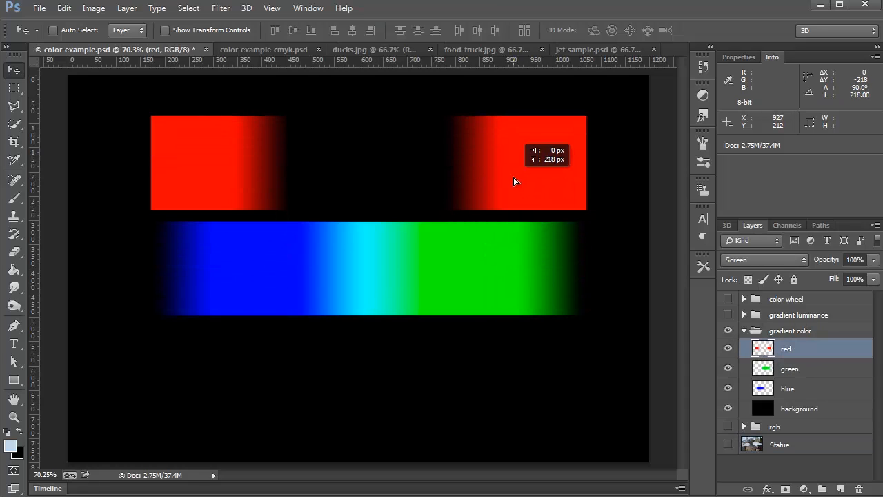
pyautogui.click(787, 388)
pyautogui.moveTo(481, 294); pyautogui.dragTo(493, 430)
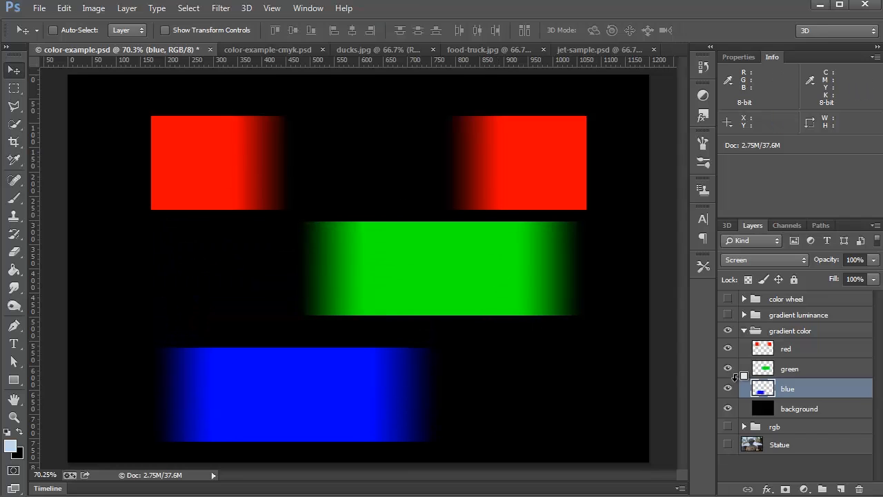
pyautogui.hotkey('ctrl', 'alt', 'z')
pyautogui.hotkey('ctrl', 'alt', 'z')
pyautogui.hotkey('ctrl', 'alt', 'z')
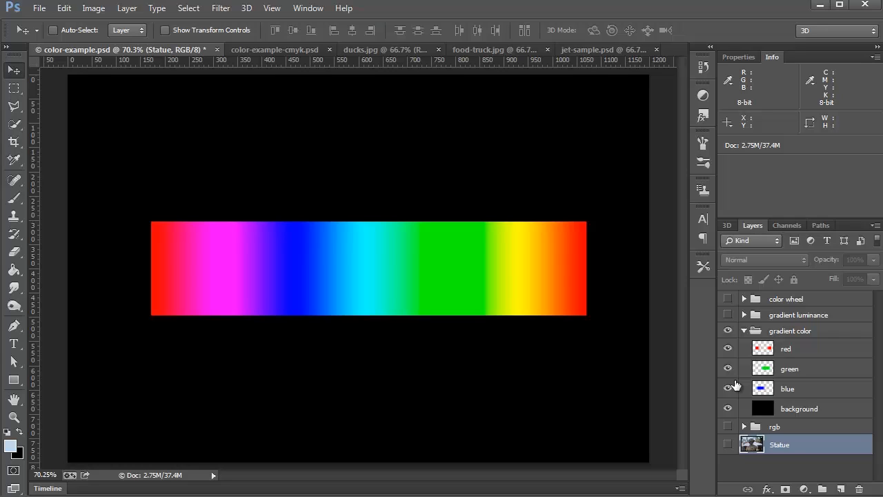
# - Collapse and hide the gradient color group, and show the Statue layer again
pyautogui.click(744, 331)
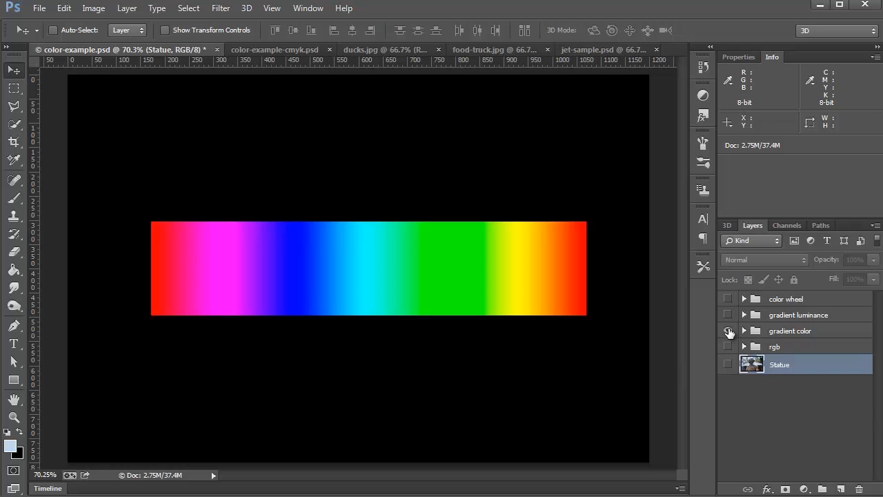
pyautogui.click(727, 331)
pyautogui.click(728, 364)
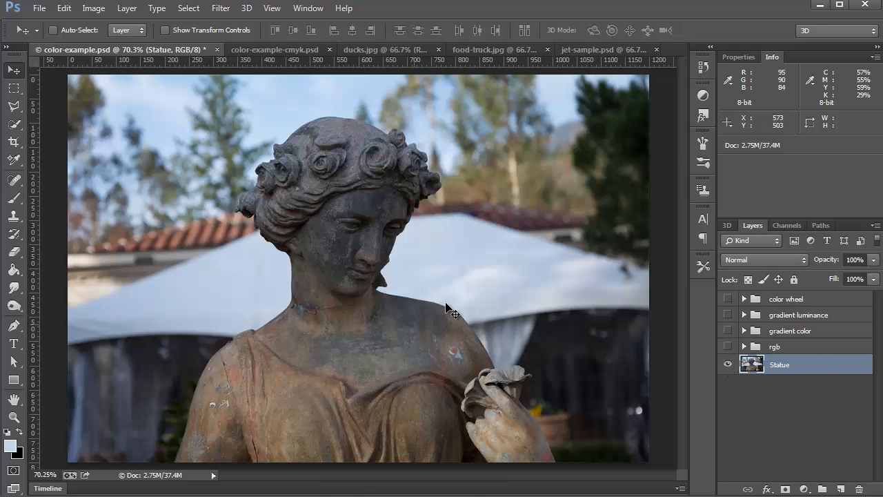
# - View the Statue photo's Red, Green and Blue channels one by one, and return to the RGB composite and the layer list
pyautogui.click(789, 224)
pyautogui.click(777, 262)
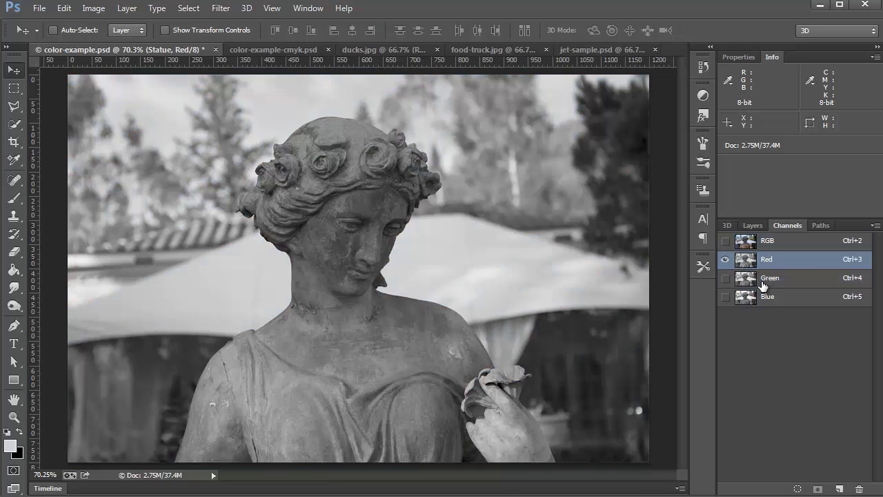
pyautogui.click(766, 282)
pyautogui.click(771, 298)
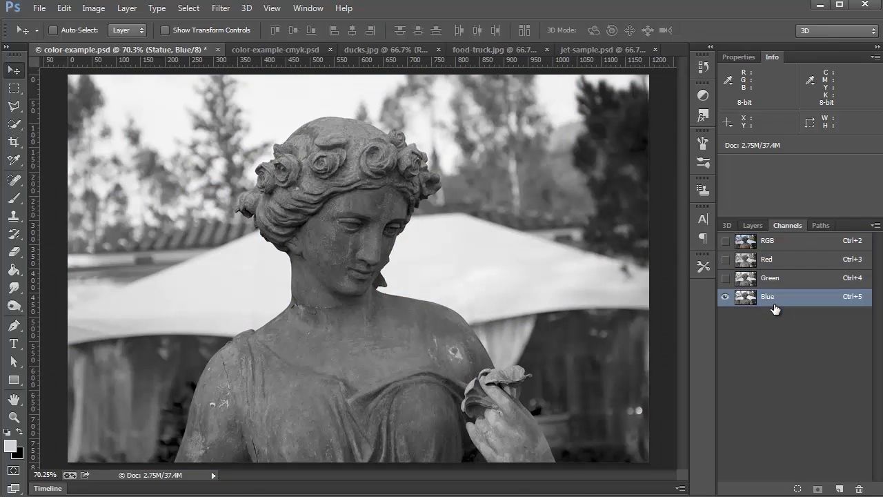
pyautogui.click(756, 244)
pyautogui.click(754, 227)
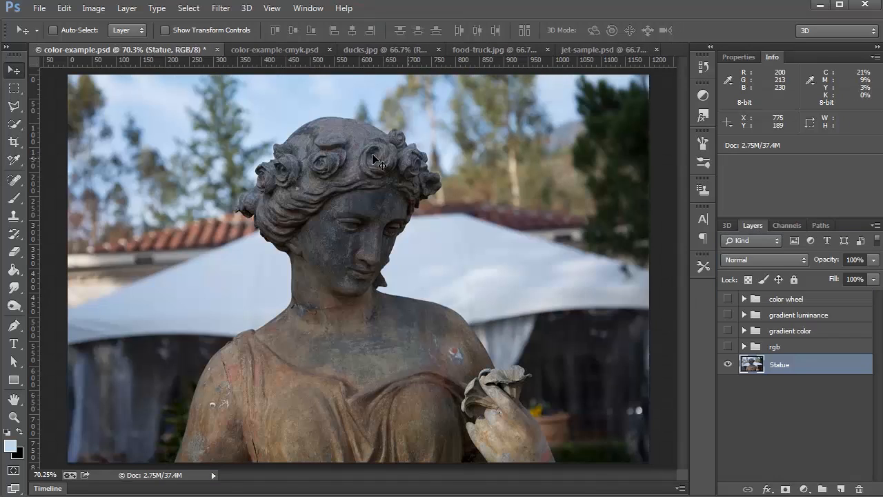
# - Compare the gradient luminance and gradient color groups by displaying them alternately, and hide both again
pyautogui.click(797, 347)
pyautogui.click(789, 332)
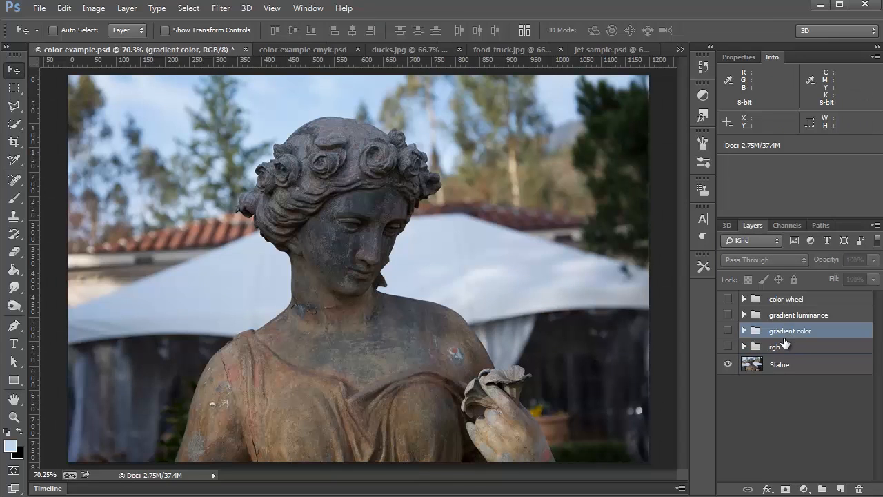
pyautogui.click(728, 315)
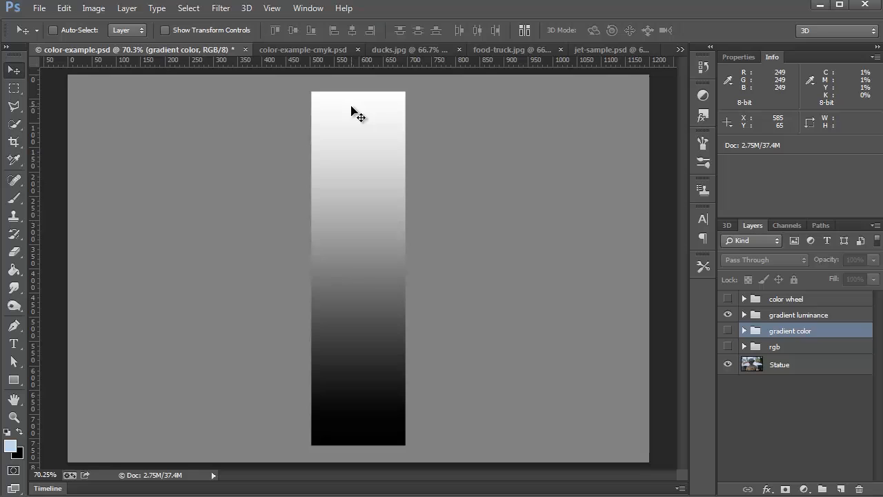
pyautogui.click(728, 331)
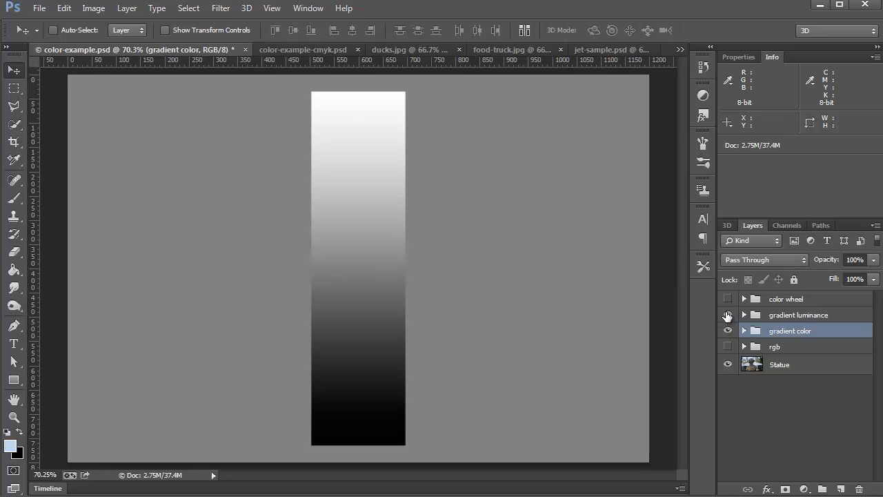
pyautogui.click(728, 315)
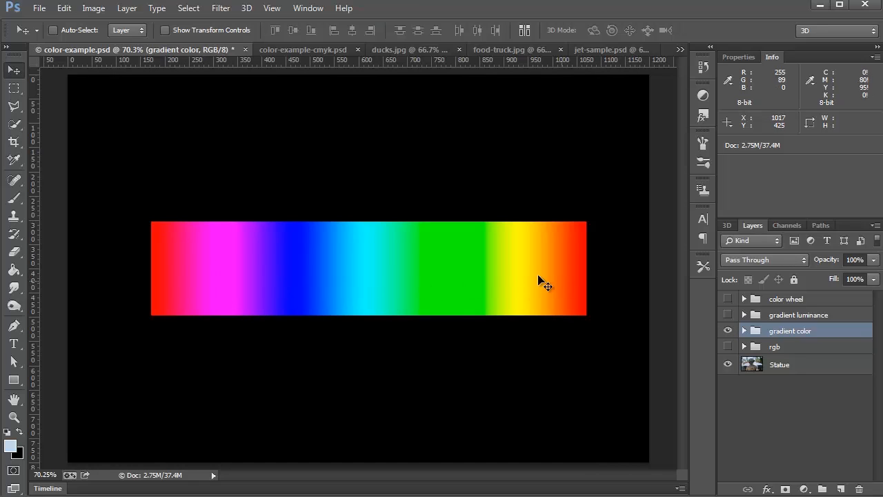
pyautogui.click(728, 330)
pyautogui.click(728, 314)
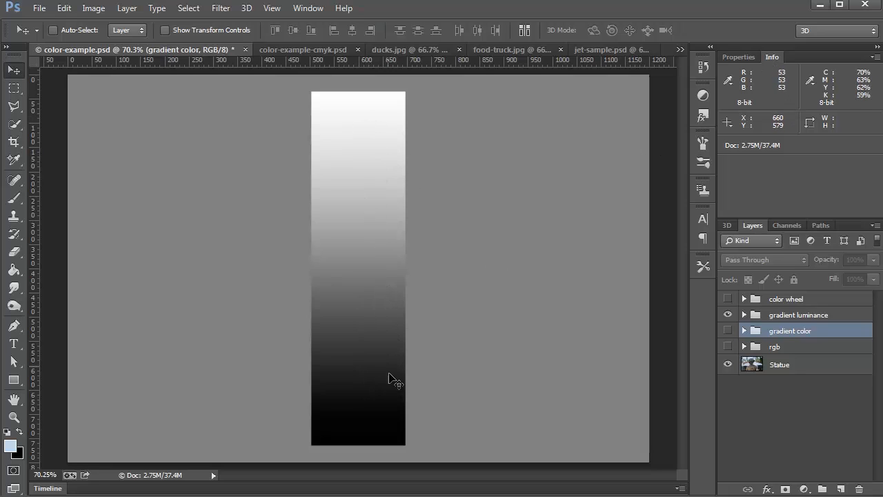
pyautogui.click(729, 314)
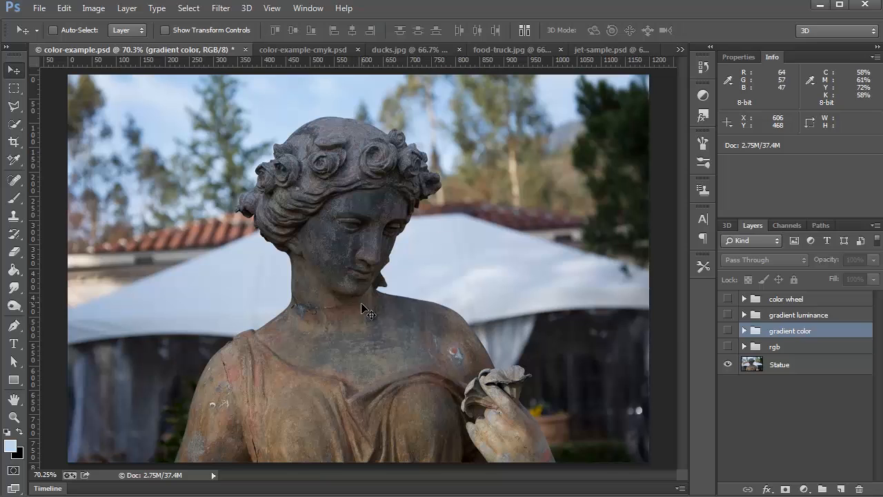
# - Show the color wheel group and switch to the color-example-cmyk.psd document
pyautogui.click(728, 299)
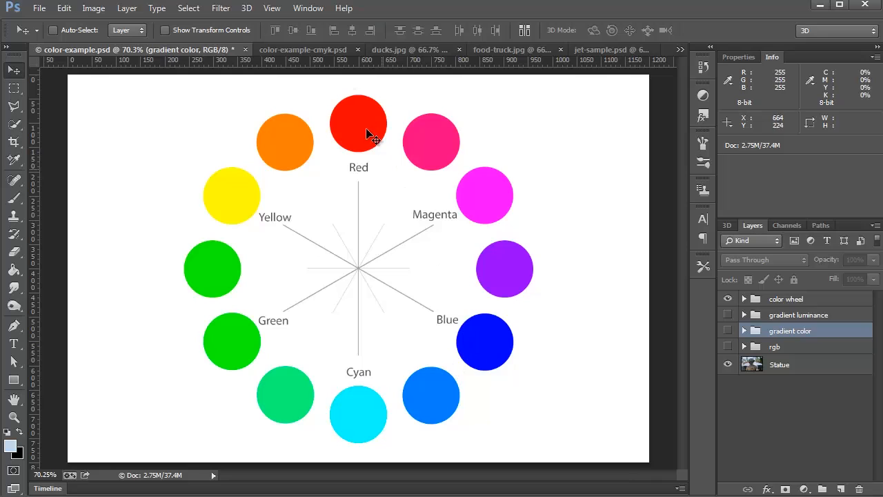
pyautogui.click(313, 48)
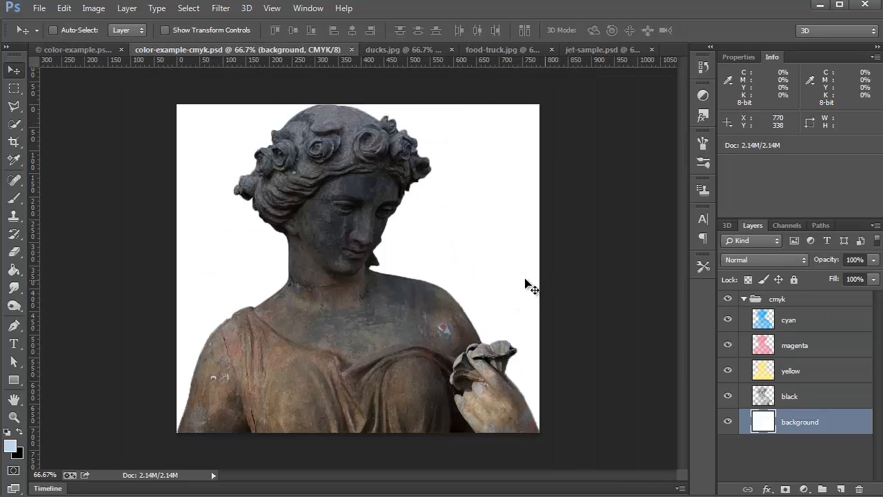
# - Isolate the cyan layer by hiding the magenta, yellow, black and background layers, and show them all again
pyautogui.click(790, 323)
pyautogui.scroll(-3, 739, 263)
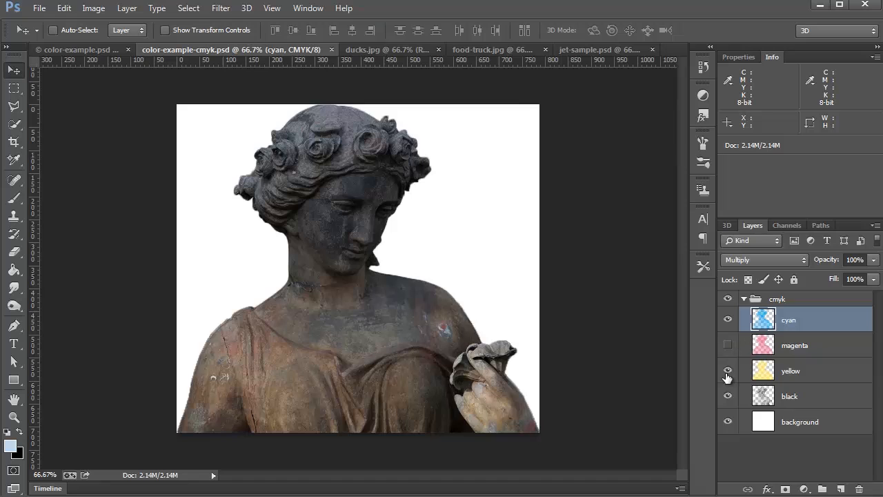
pyautogui.moveTo(728, 345); pyautogui.dragTo(728, 422)
pyautogui.click(728, 345)
pyautogui.moveTo(728, 372); pyautogui.dragTo(727, 423)
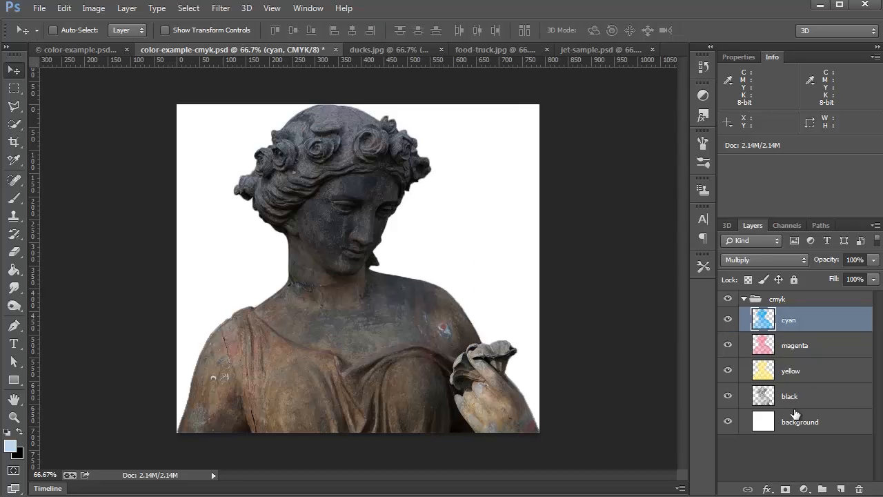
# - Collapse the cmyk group and return to the color wheel in color-example.psd
pyautogui.click(745, 301)
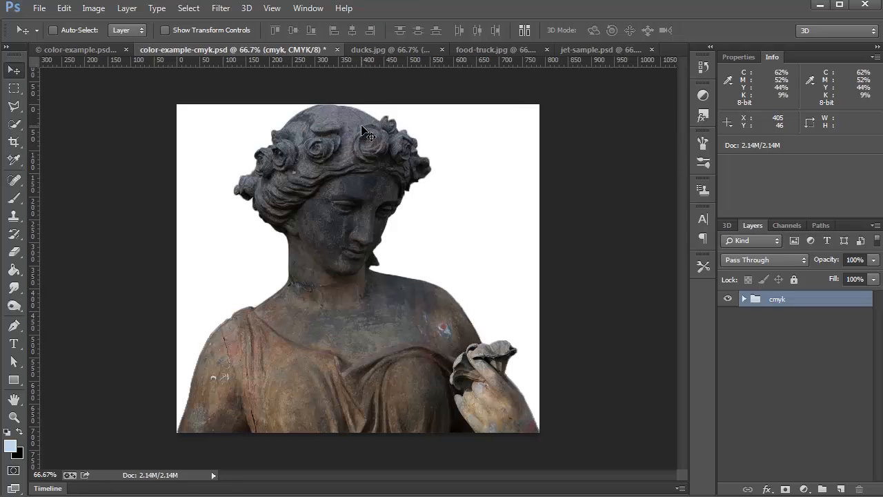
pyautogui.click(79, 50)
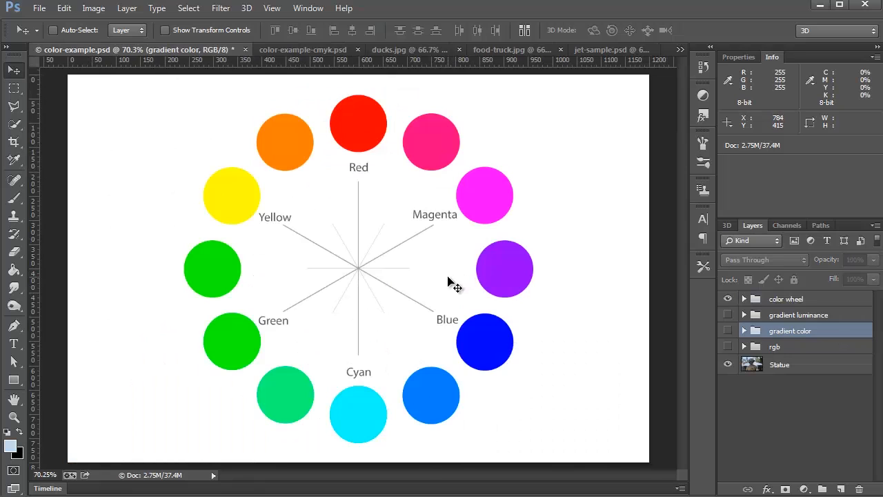
# - Switch to the ducks.jpg document, add a Curves adjustment layer above the background, and enlarge the layer list area
pyautogui.click(396, 51)
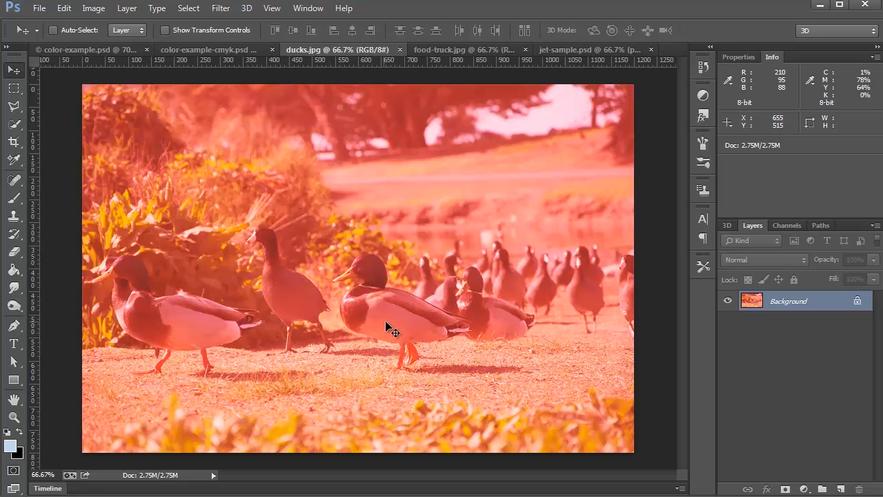
pyautogui.click(804, 489)
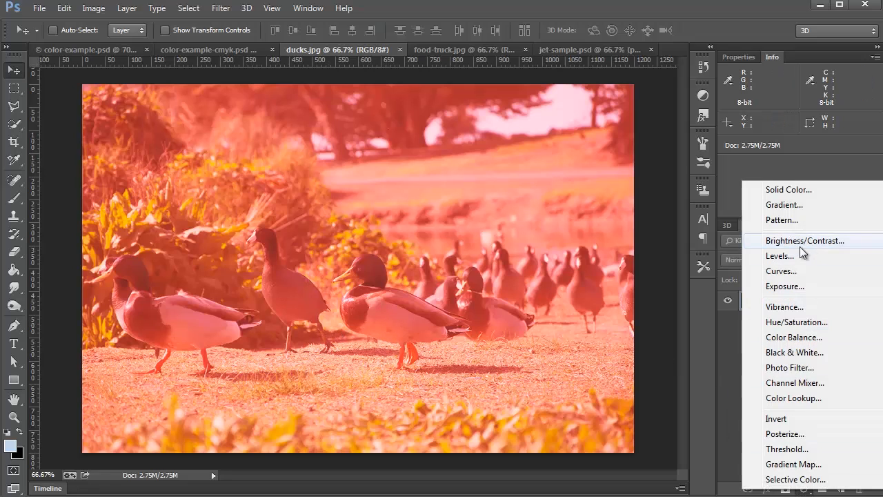
pyautogui.click(782, 271)
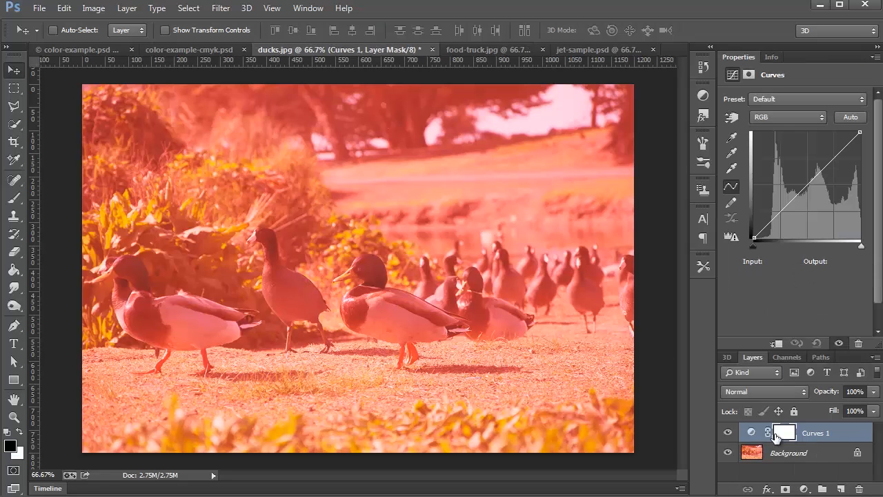
pyautogui.moveTo(789, 351); pyautogui.dragTo(787, 294)
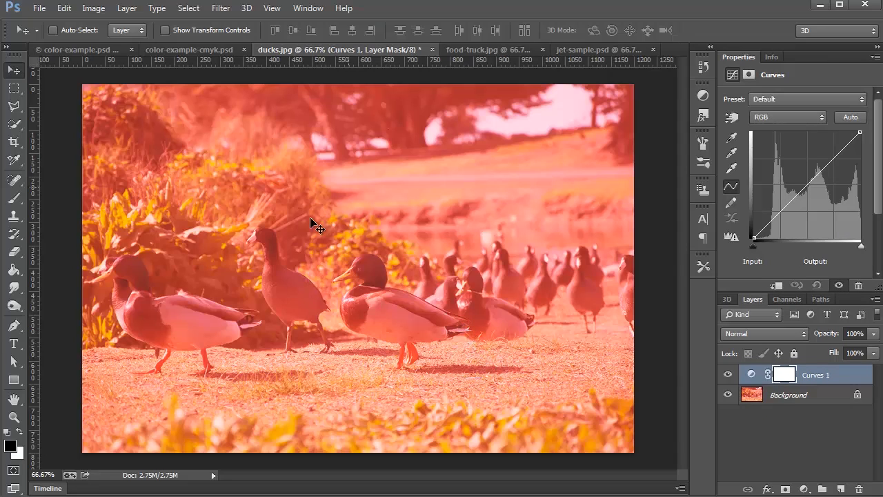
# - Examine the color opposite red on the color wheel in color-example.psd, and return to ducks.jpg
pyautogui.click(191, 49)
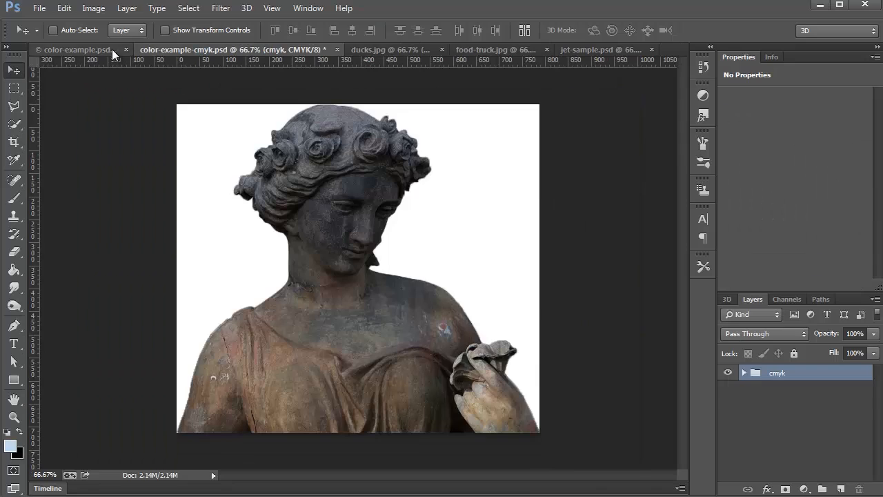
pyautogui.click(76, 50)
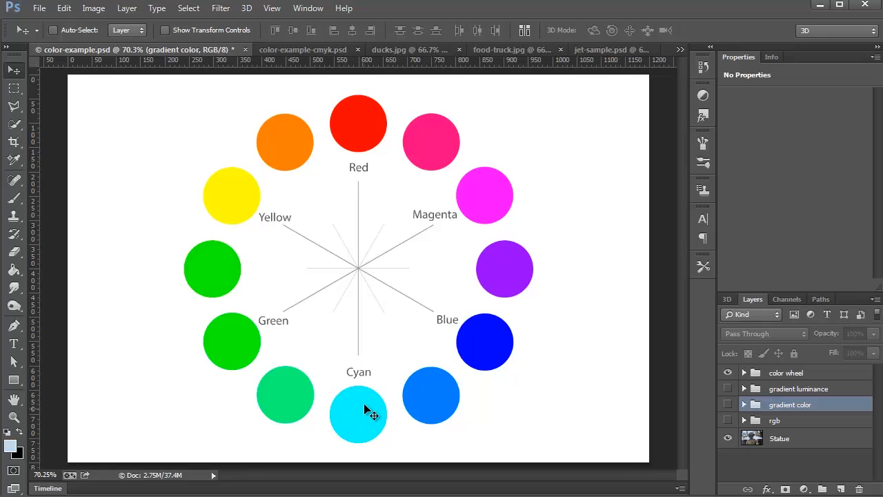
pyautogui.click(395, 55)
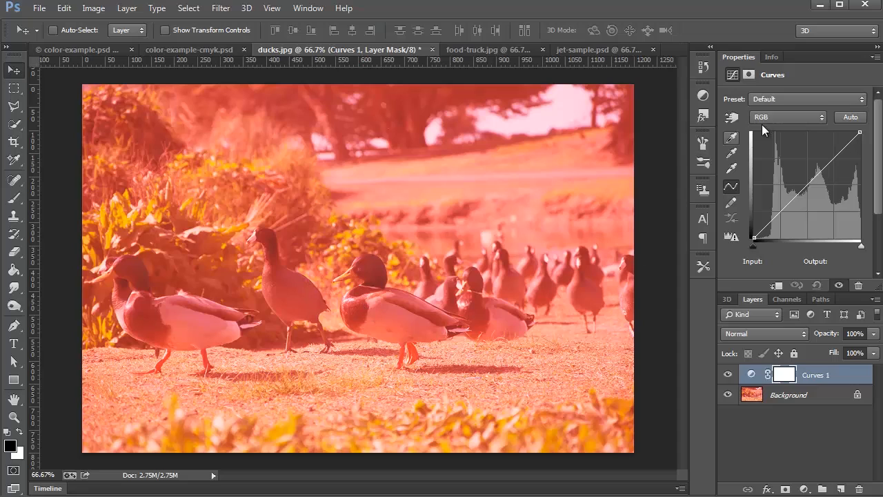
# - Pull the red channel curve down to input 174, output 63 to reduce the red cast in the ducks photo
pyautogui.click(786, 117)
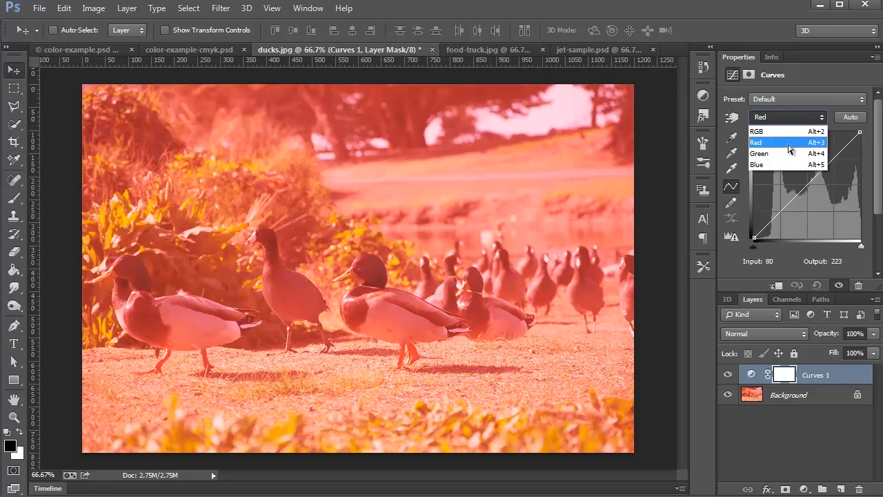
pyautogui.click(789, 142)
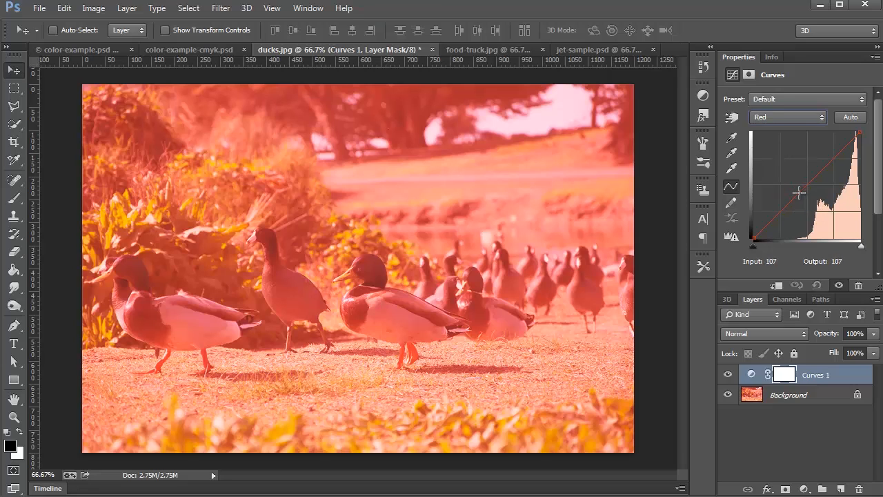
pyautogui.moveTo(798, 192); pyautogui.dragTo(821, 226)
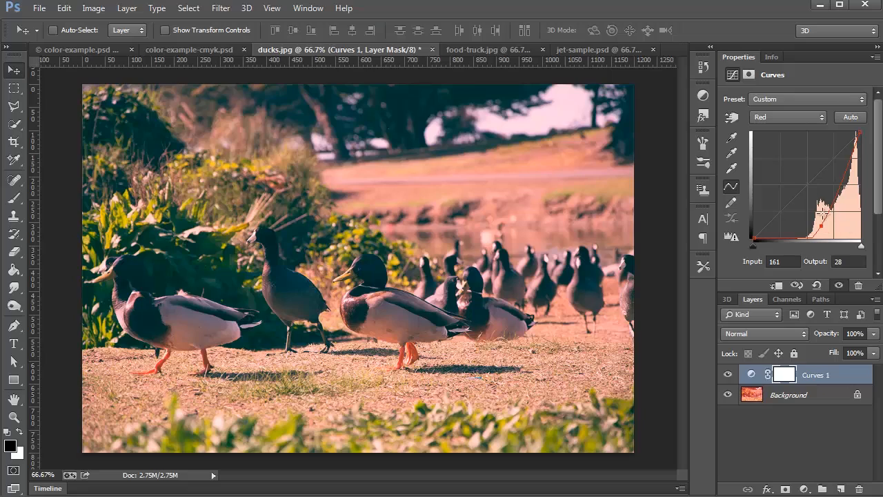
pyautogui.moveTo(825, 225)
pyautogui.mouseDown()
pyautogui.moveTo(823, 178)
pyautogui.moveTo(831, 212)
pyautogui.mouseUp()
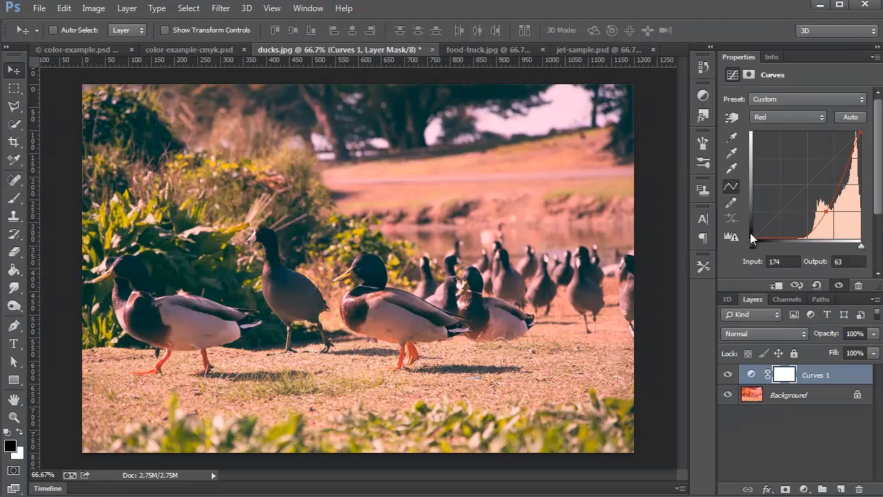
# - Compare the photo with Curves 1 off and on, and refine the red curve with a higher black input and a point at input 204, output 100
pyautogui.click(726, 376)
pyautogui.click(726, 376)
pyautogui.click(727, 376)
pyautogui.click(727, 376)
pyautogui.moveTo(797, 254); pyautogui.dragTo(793, 249)
pyautogui.moveTo(826, 212); pyautogui.dragTo(839, 195)
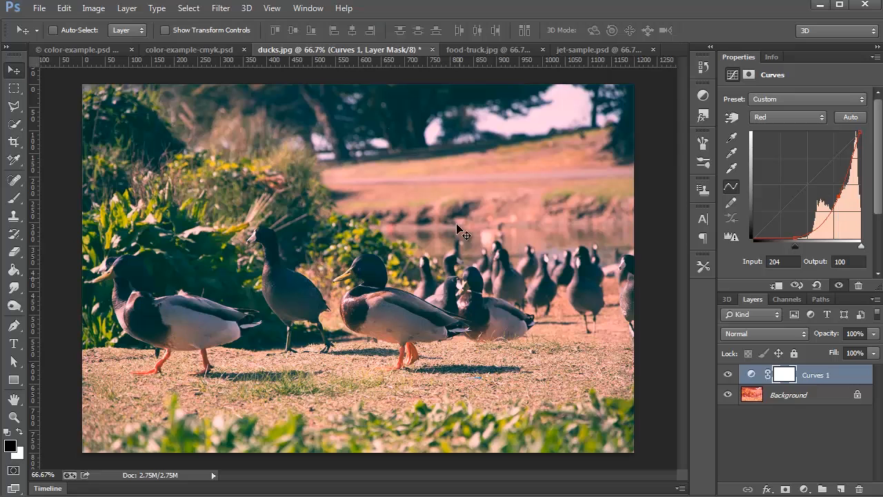
# - Lower the middle of the green curve slightly and set a blue curve point at input 115, output 106
pyautogui.click(787, 116)
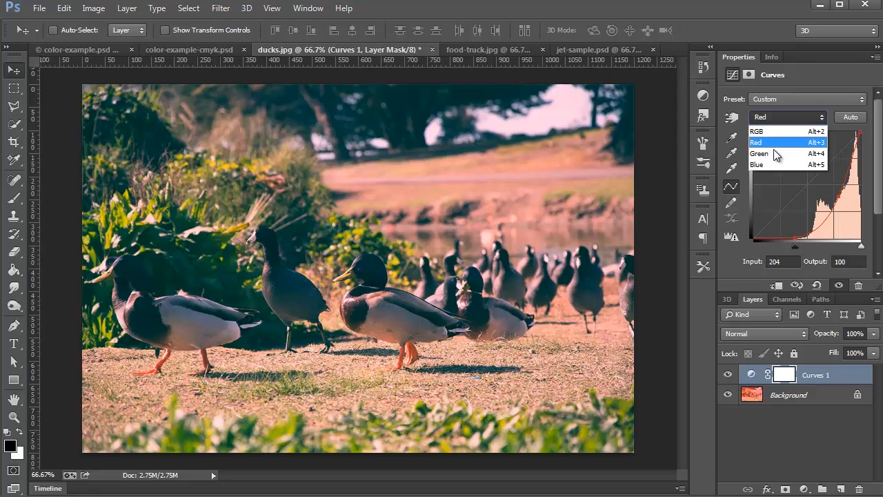
pyautogui.click(776, 145)
pyautogui.moveTo(804, 196); pyautogui.dragTo(801, 193)
pyautogui.click(787, 117)
pyautogui.click(786, 166)
# - Try a shadow point at input 55, output 50 on the composite RGB curve and compare the layer off and on
pyautogui.click(787, 116)
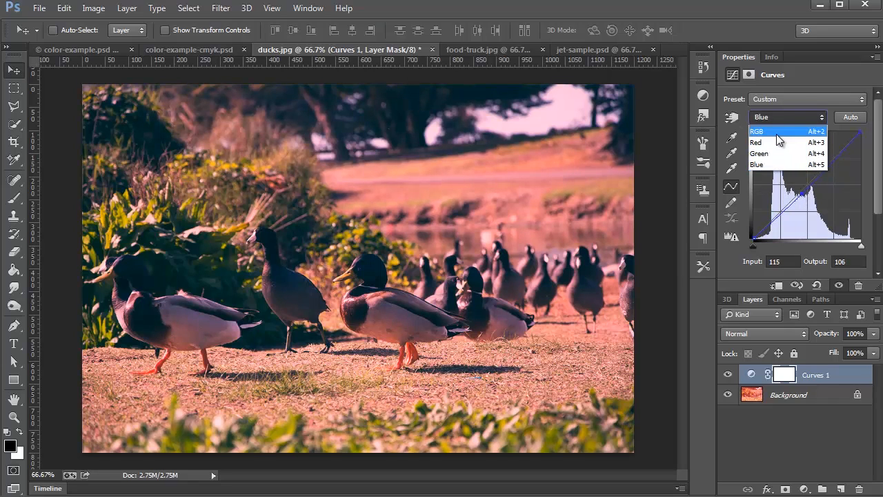
pyautogui.click(772, 132)
pyautogui.moveTo(803, 187); pyautogui.dragTo(813, 175)
pyautogui.moveTo(775, 211)
pyautogui.mouseDown()
pyautogui.moveTo(777, 234)
pyautogui.moveTo(777, 215)
pyautogui.mouseUp()
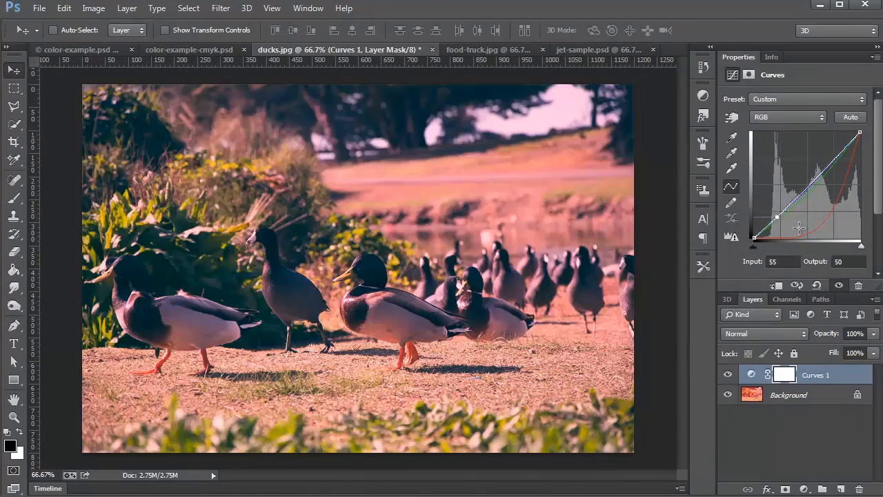
pyautogui.click(728, 375)
pyautogui.click(728, 375)
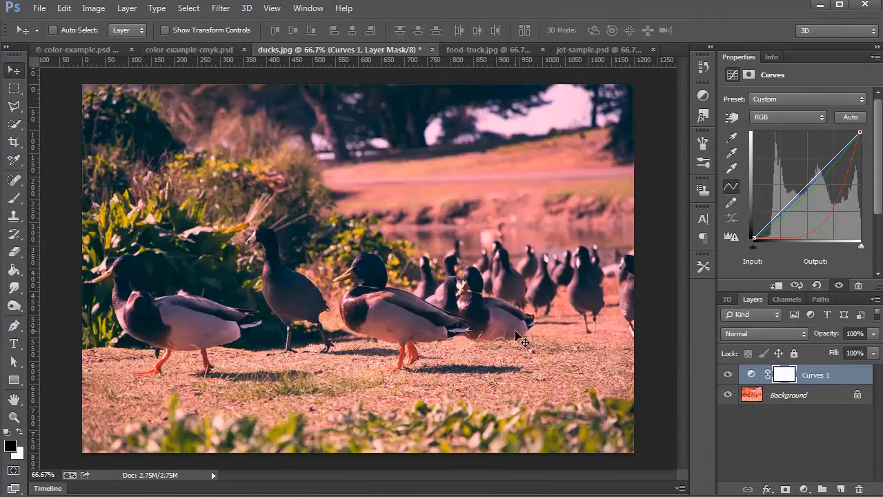
# - Lower the highlight end of the red curve and move its midtone point to input 209, output 95
pyautogui.click(783, 116)
pyautogui.click(779, 143)
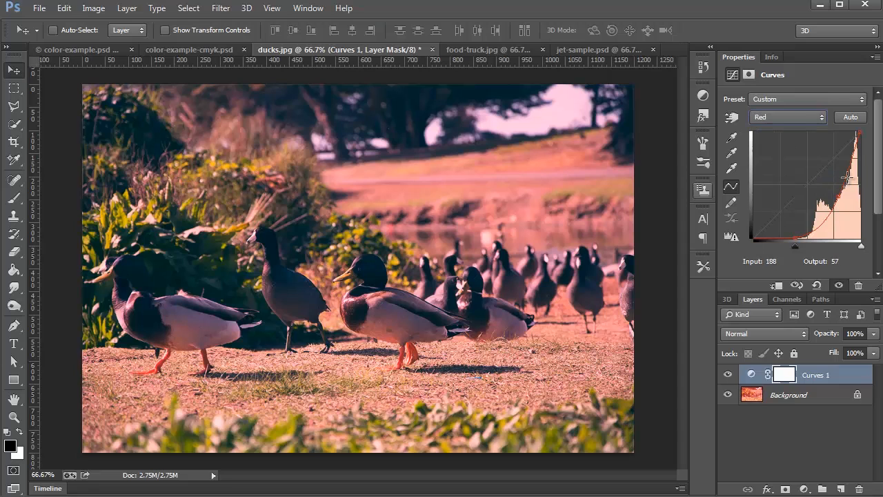
pyautogui.moveTo(860, 132); pyautogui.dragTo(845, 201)
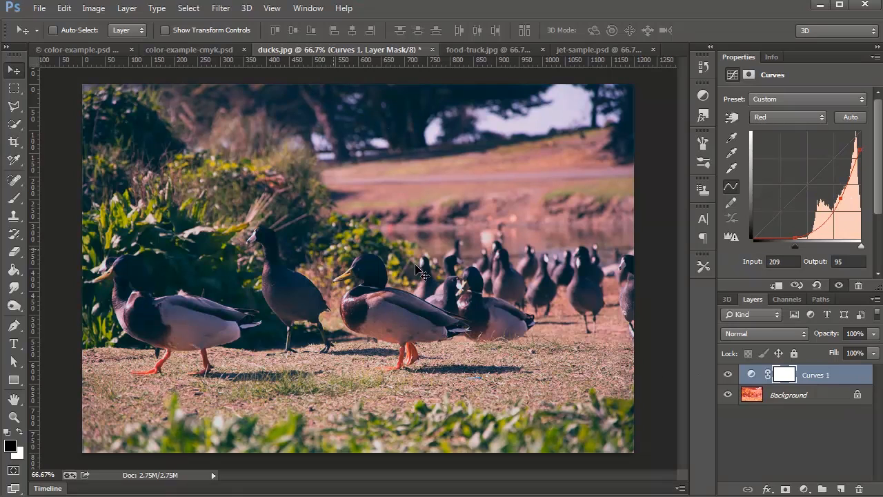
# - Check the color wheel in color-example.psd again, and compare ducks.jpg with and without its Curves layer
pyautogui.click(88, 50)
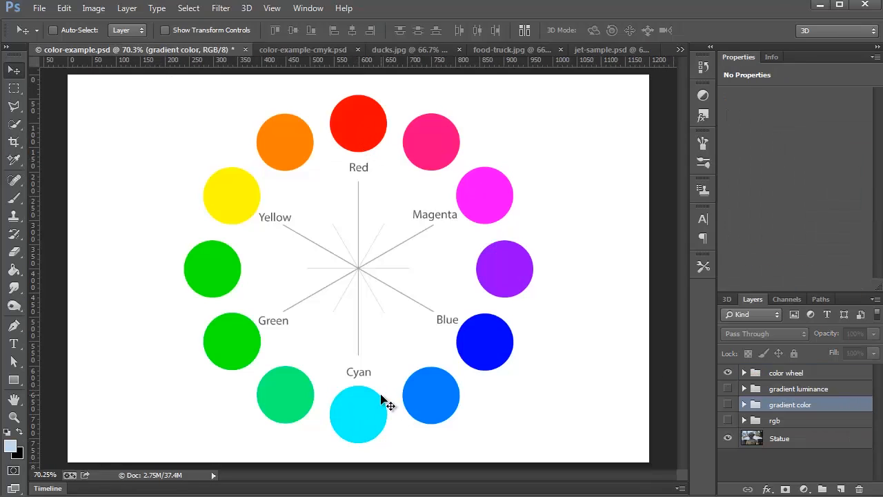
pyautogui.click(390, 53)
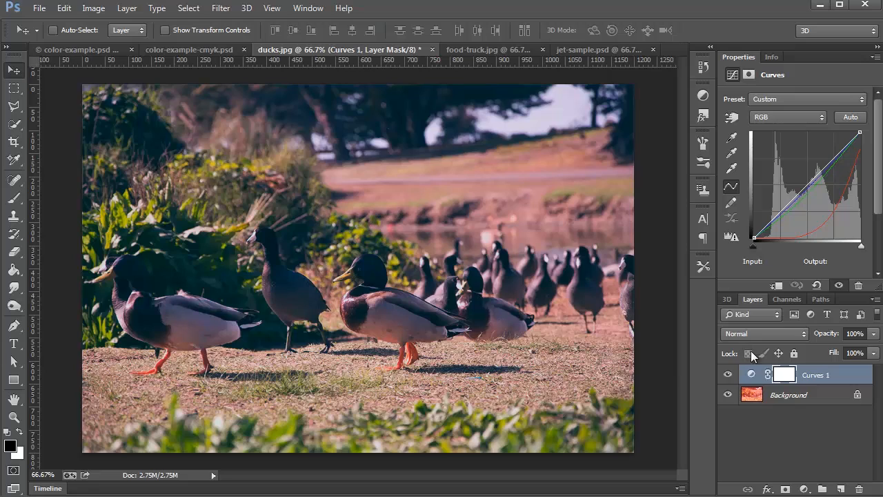
pyautogui.click(727, 374)
pyautogui.click(727, 374)
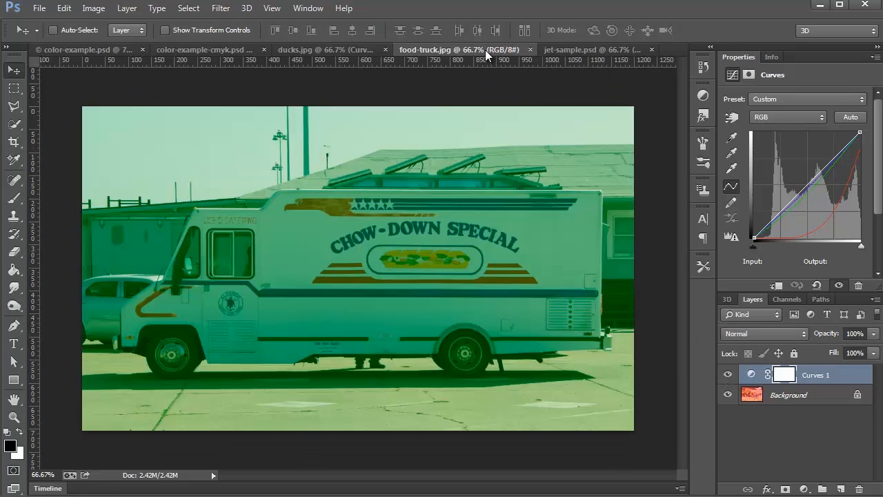
# - Switch to the food-truck.jpg document and add a Curves adjustment layer
pyautogui.click(486, 53)
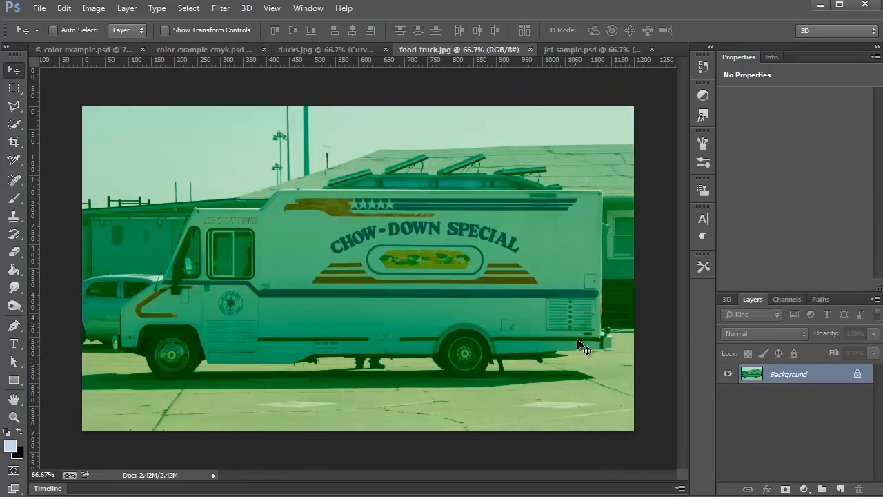
pyautogui.click(804, 488)
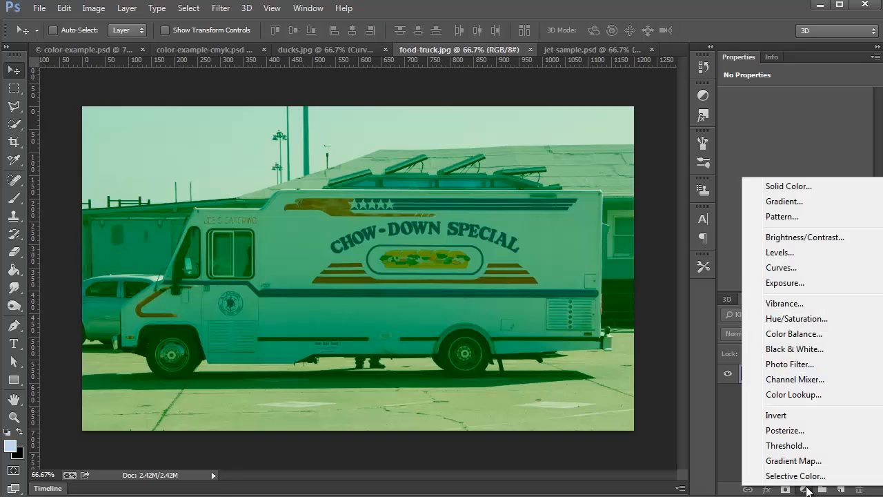
pyautogui.click(785, 267)
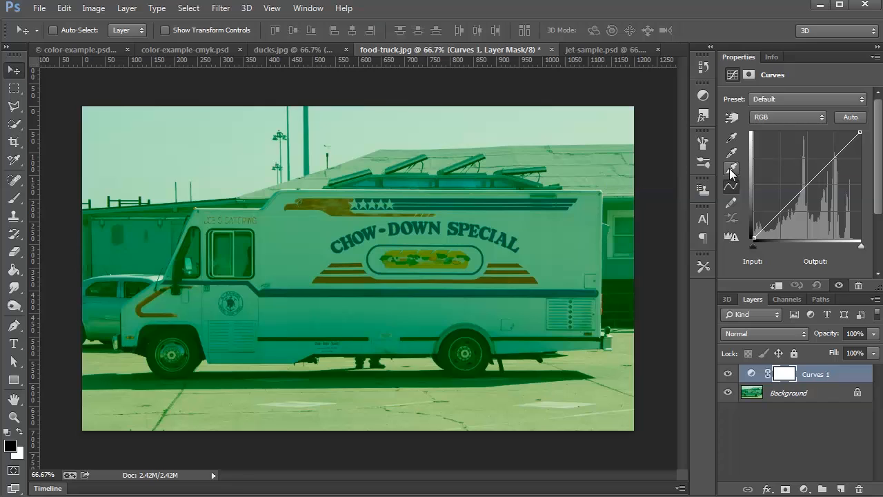
# - Correct the green cast by sampling the truck's side as white point, the front wheel arch as black point and the building wall as gray point
pyautogui.click(735, 170)
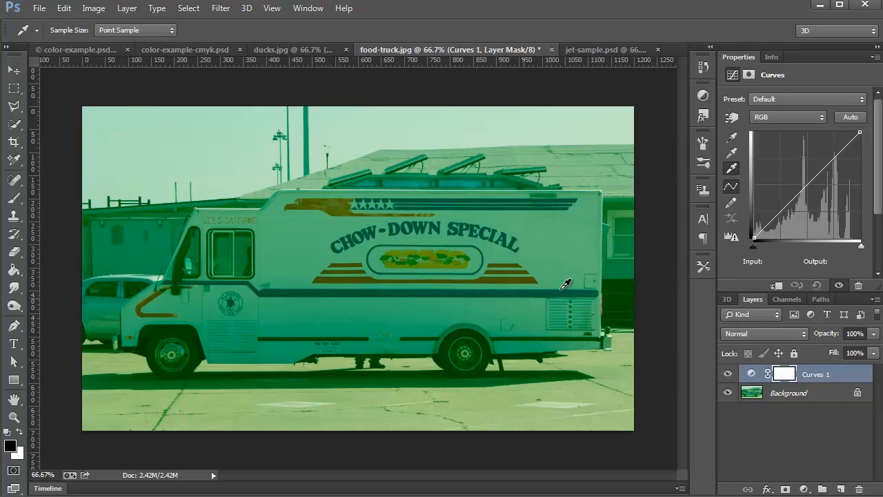
pyautogui.click(587, 242)
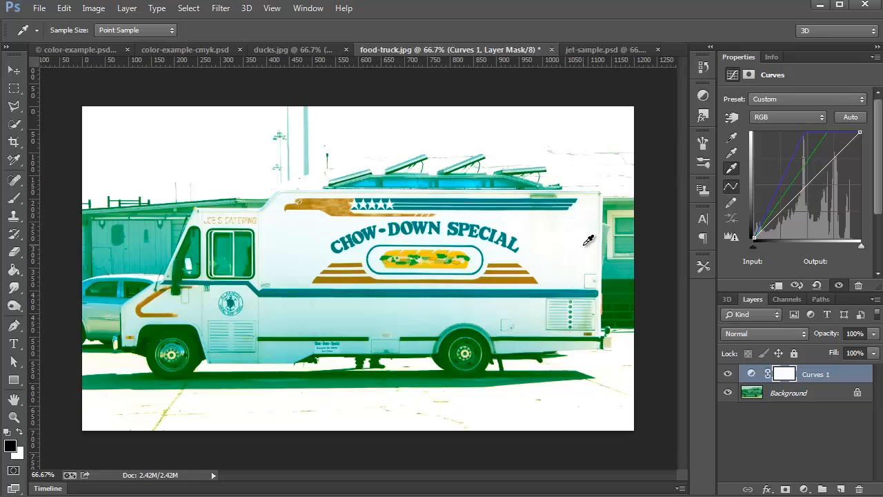
pyautogui.click(731, 137)
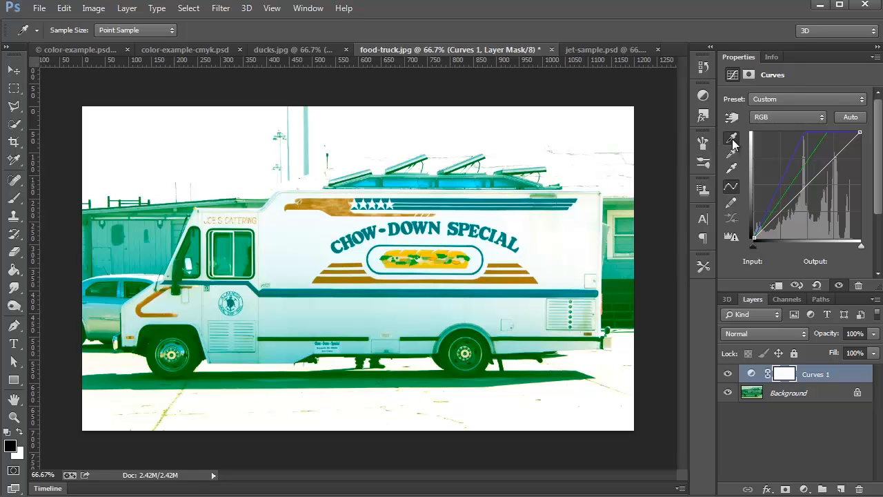
pyautogui.click(149, 338)
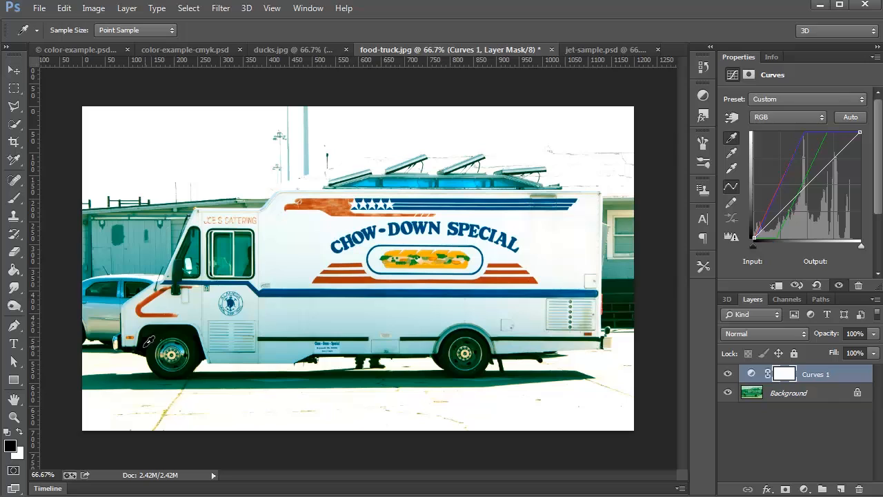
pyautogui.click(731, 153)
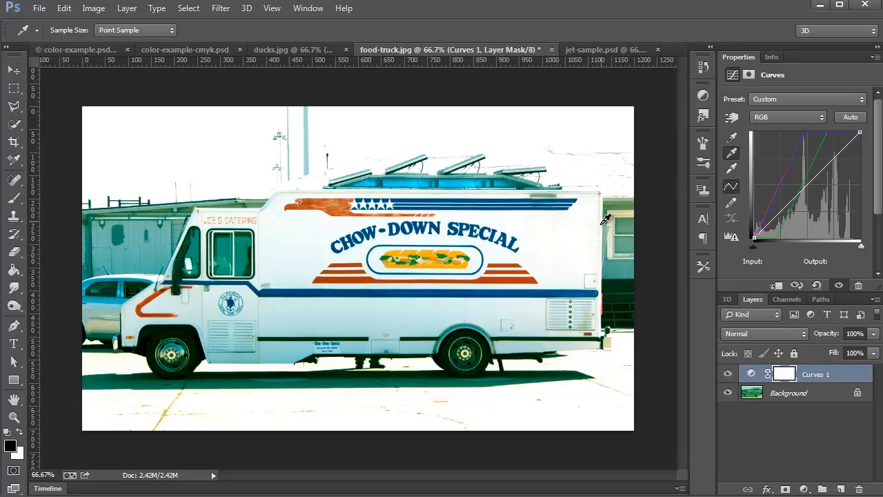
pyautogui.click(625, 265)
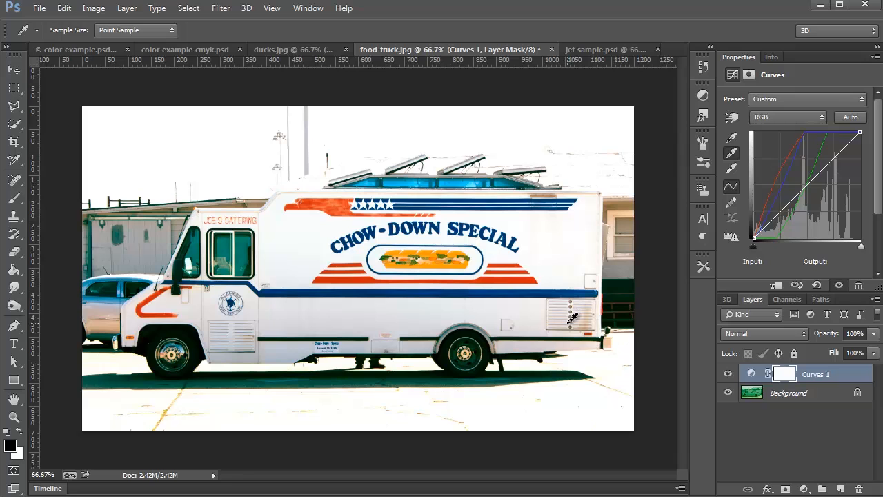
# - Compare the food truck photo before and after correction by hiding and showing the Curves layer
pyautogui.click(727, 374)
pyautogui.click(727, 374)
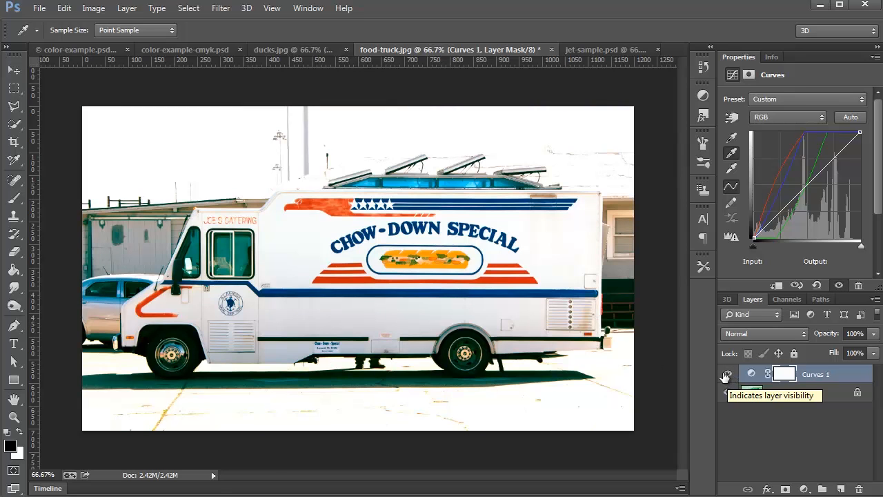
pyautogui.click(726, 374)
pyautogui.click(727, 374)
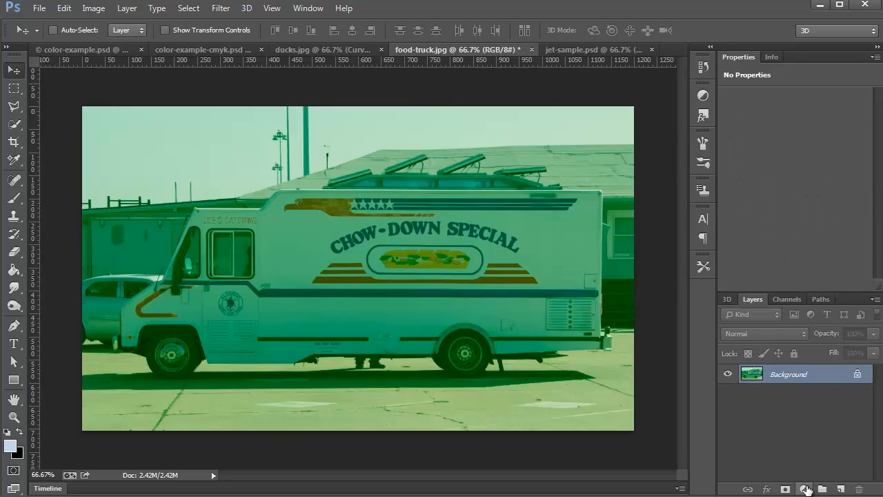
# - Replace the sampled Curves layer with a new default Curves adjustment layer and select the Background layer
pyautogui.click(804, 489)
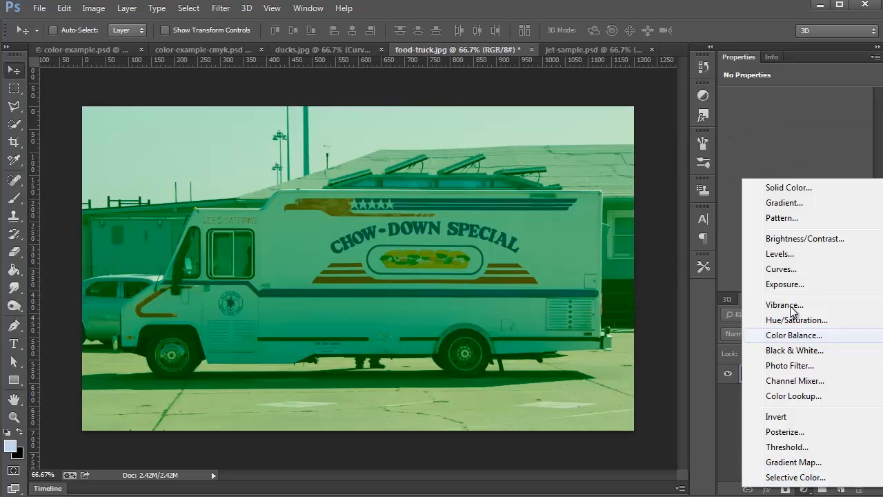
pyautogui.click(800, 270)
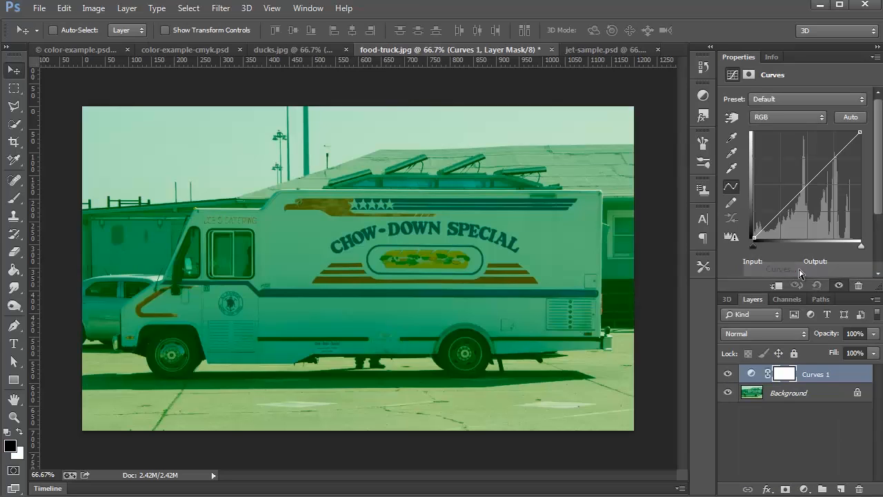
pyautogui.click(782, 394)
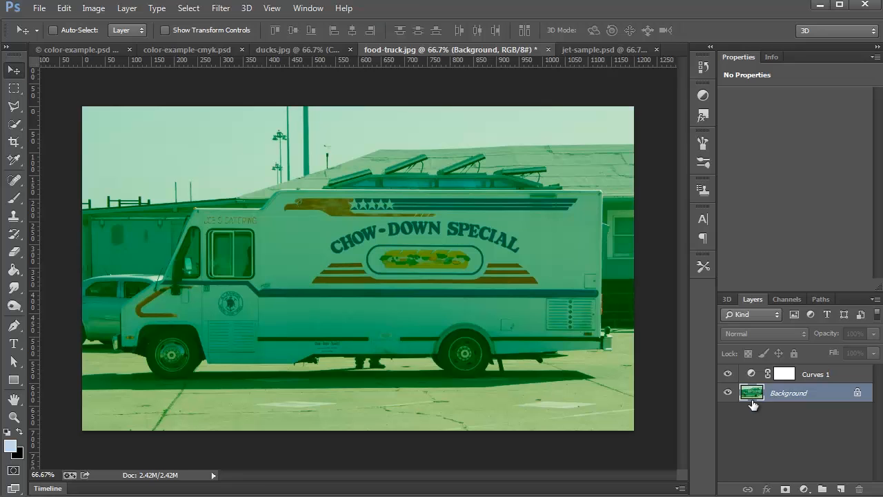
# - Preview a Threshold on the Background layer at level 36 and mark the darkest area beside the front wheel with a color sampler
pyautogui.click(727, 393)
pyautogui.click(727, 394)
pyautogui.click(93, 11)
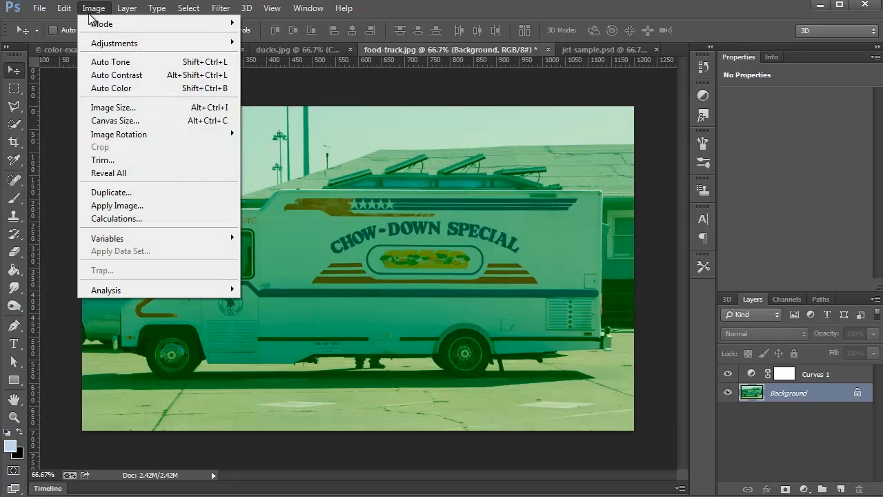
pyautogui.moveTo(103, 45)
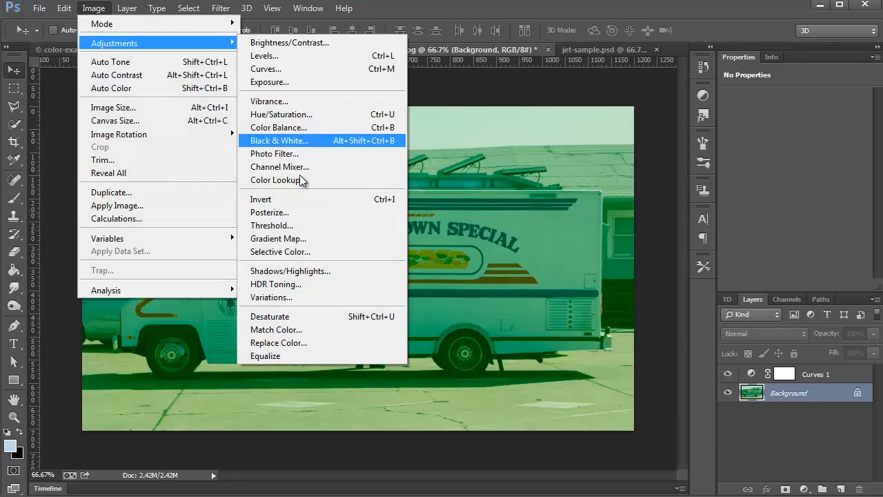
pyautogui.click(287, 230)
pyautogui.moveTo(243, 153); pyautogui.dragTo(648, 45)
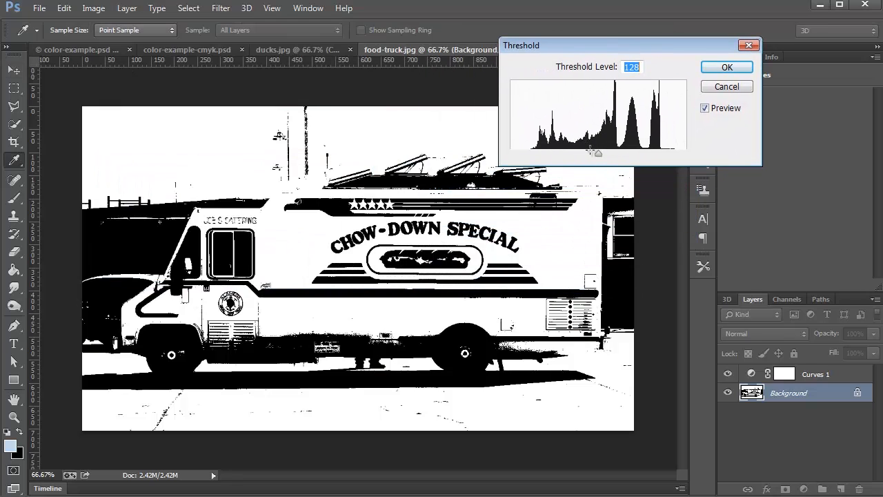
pyautogui.moveTo(597, 153); pyautogui.dragTo(536, 158)
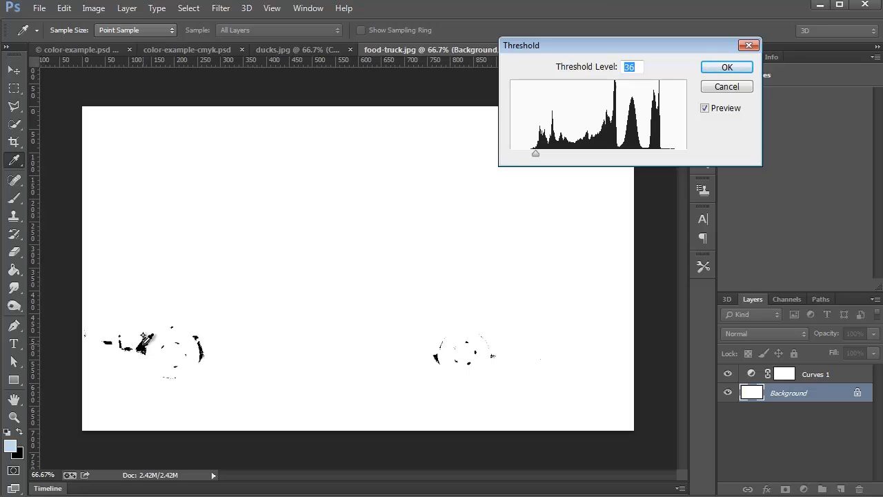
pyautogui.press('F8')
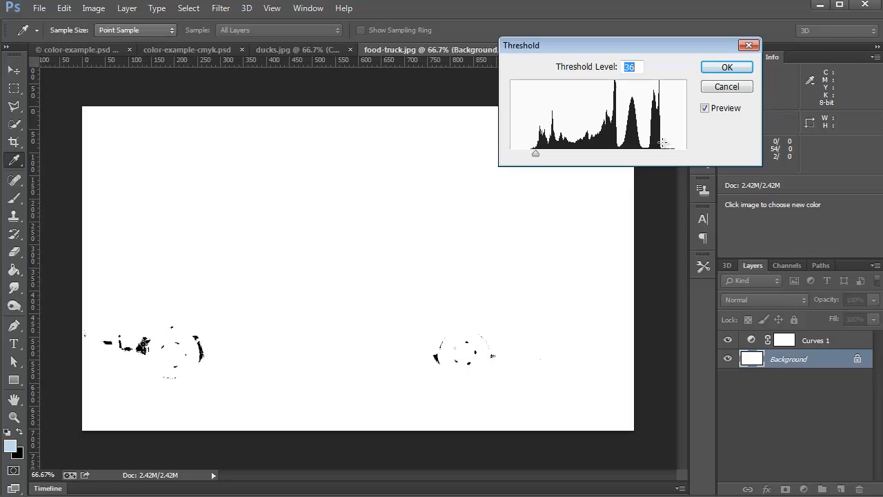
pyautogui.click(704, 109)
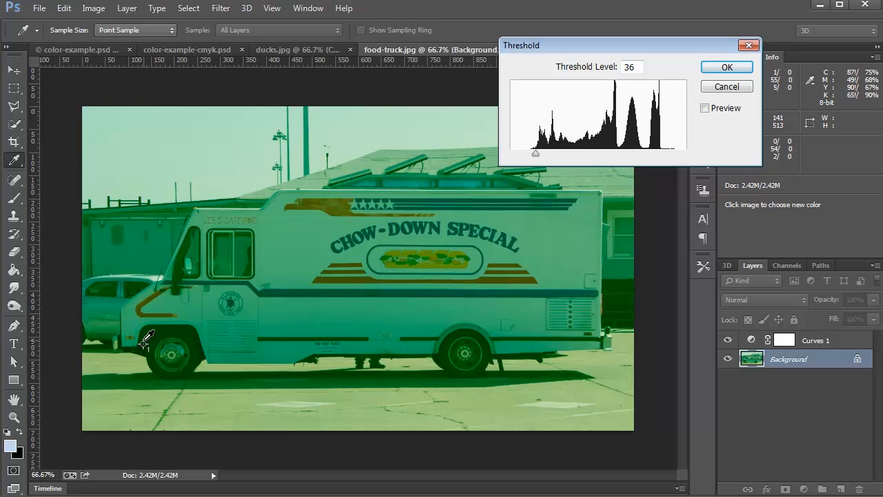
pyautogui.click(705, 109)
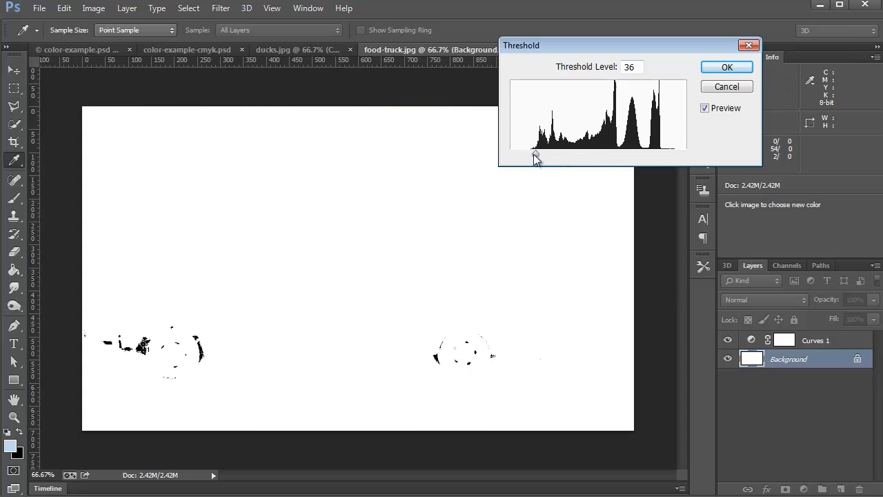
# - Raise the threshold level to 216 and on to 221, comparing the brightest areas with the original photo
pyautogui.moveTo(534, 154); pyautogui.dragTo(658, 156)
pyautogui.moveTo(623, 46); pyautogui.dragTo(716, 42)
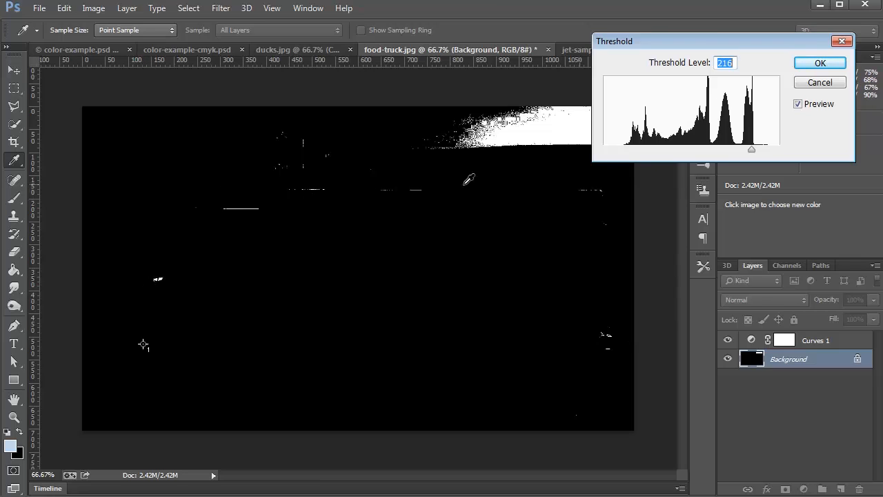
pyautogui.click(804, 107)
pyautogui.click(803, 106)
pyautogui.click(803, 106)
pyautogui.click(803, 106)
pyautogui.click(803, 107)
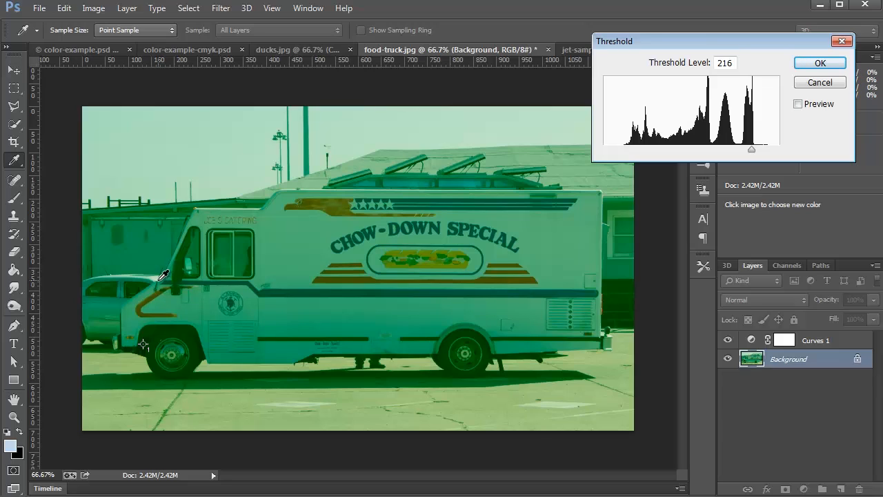
pyautogui.click(799, 104)
pyautogui.click(798, 105)
pyautogui.click(798, 104)
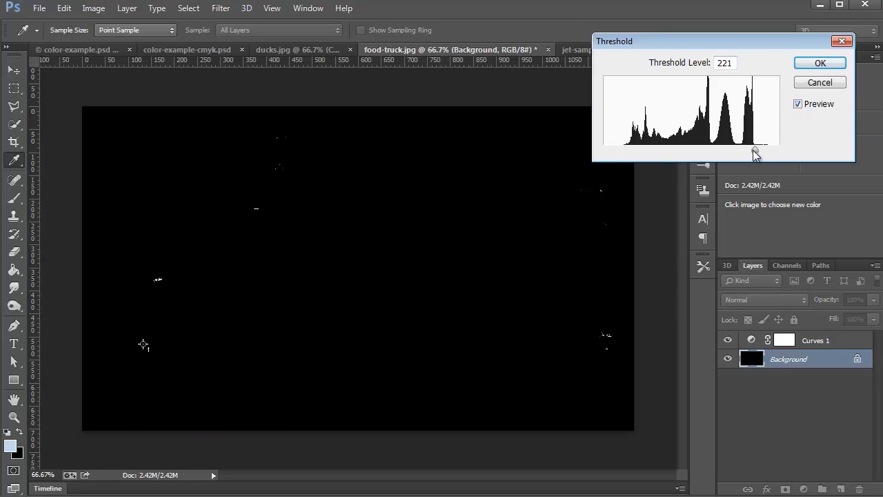
# - Lower the threshold level to 206, mark the rear white pavement patch with a second color sampler, and discard the Threshold adjustment
pyautogui.moveTo(755, 154); pyautogui.dragTo(746, 153)
pyautogui.click(798, 104)
pyautogui.click(798, 104)
pyautogui.click(798, 104)
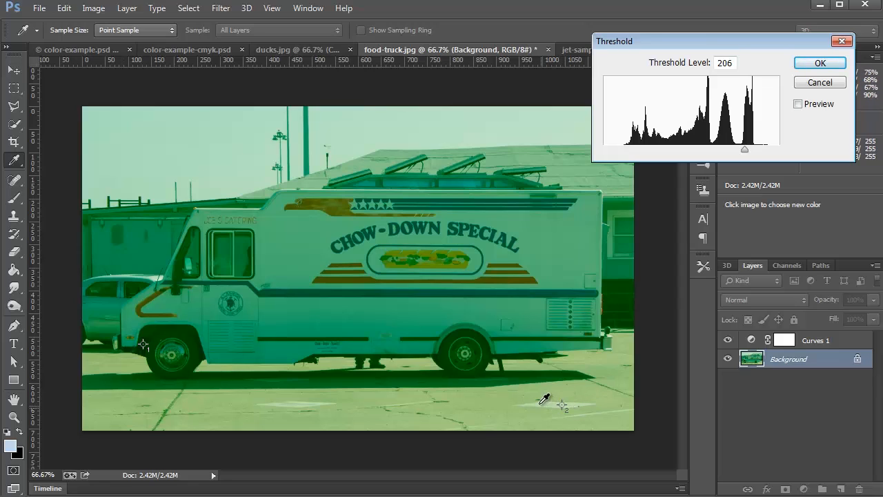
pyautogui.click(798, 105)
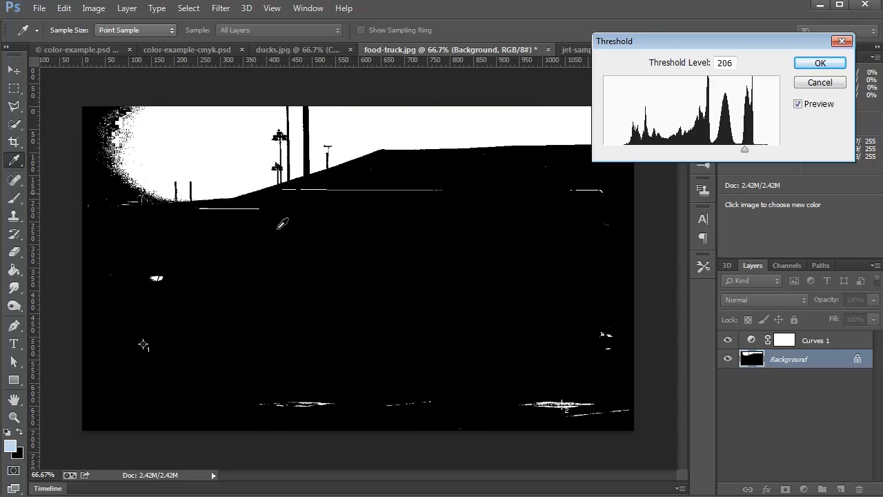
pyautogui.click(821, 82)
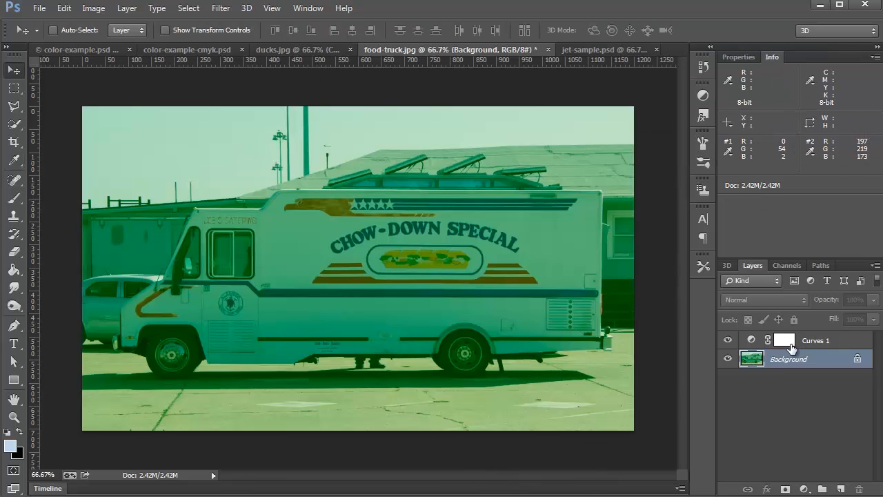
# - In the Curves layer, sample marker 1 as black point, marker 2 as white point and the truck's upper rear side panel as gray point
pyautogui.click(749, 345)
pyautogui.click(751, 342)
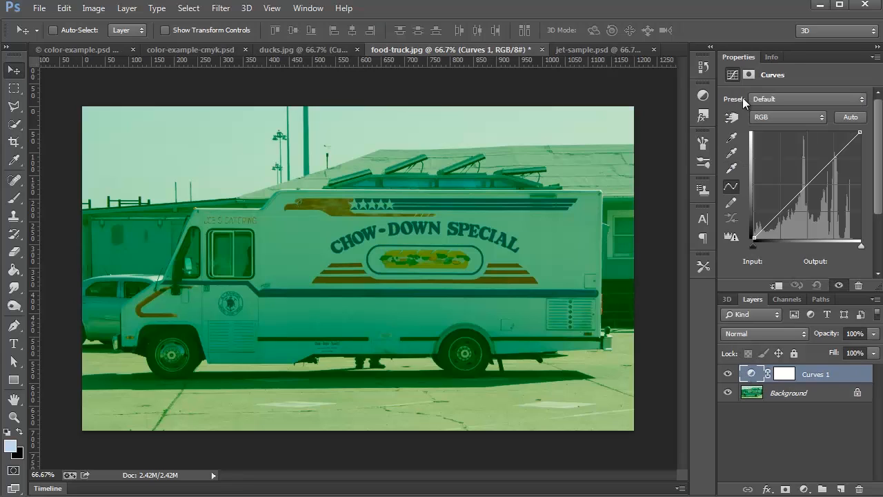
pyautogui.click(732, 137)
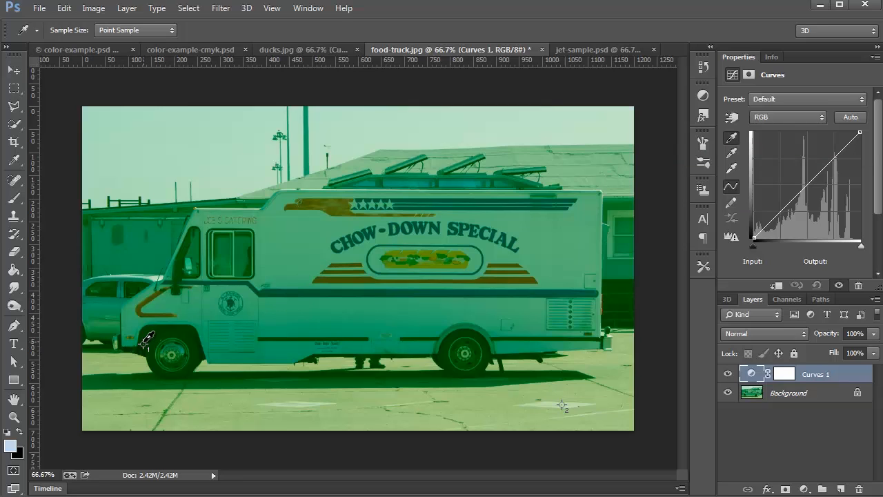
pyautogui.click(144, 342)
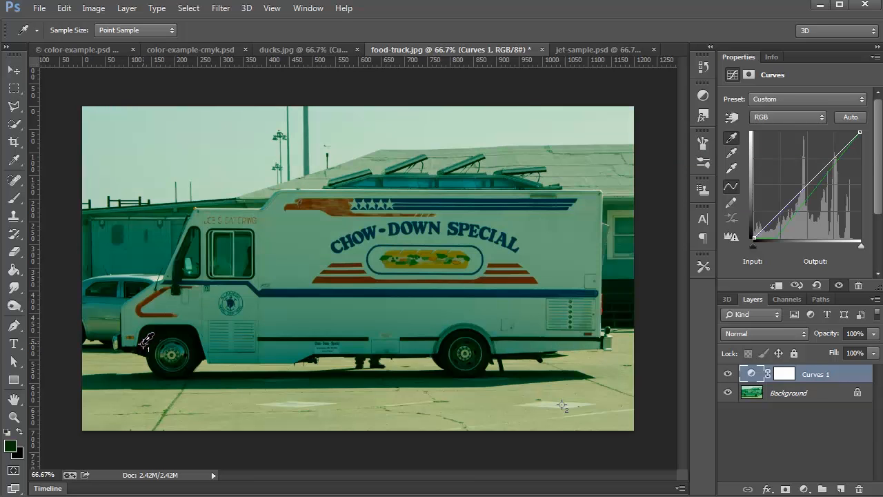
pyautogui.click(730, 171)
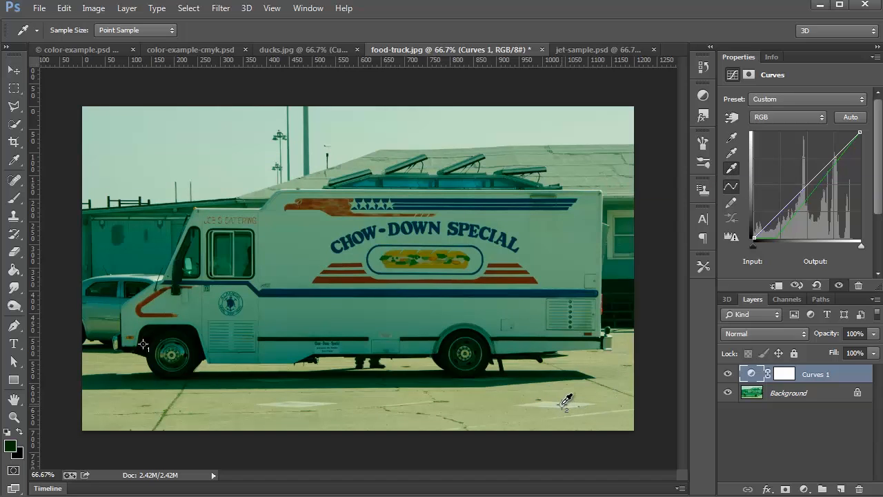
pyautogui.click(561, 405)
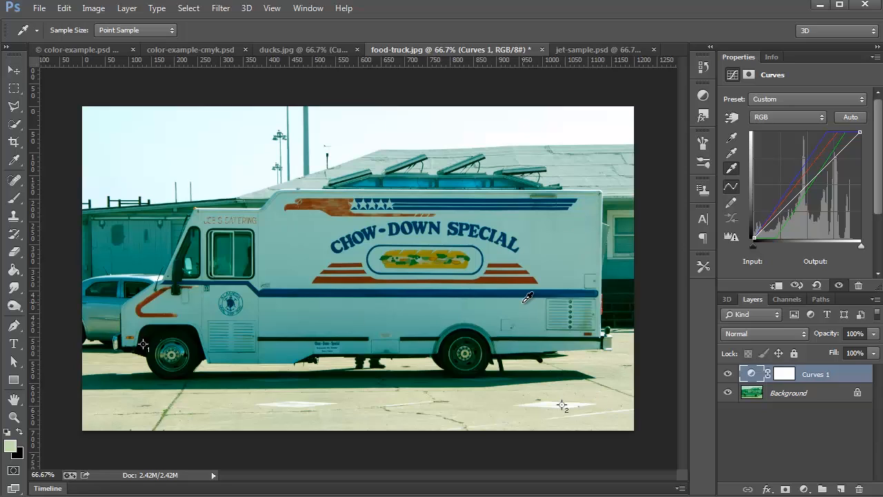
pyautogui.click(732, 156)
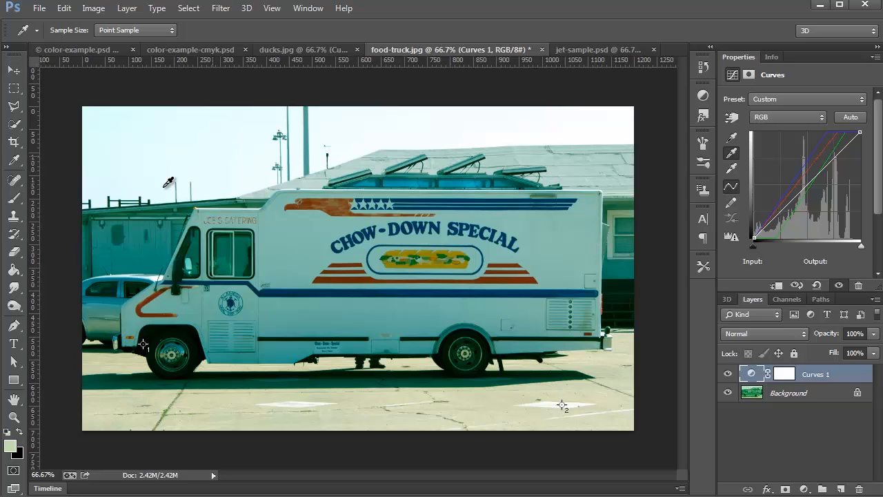
pyautogui.click(574, 232)
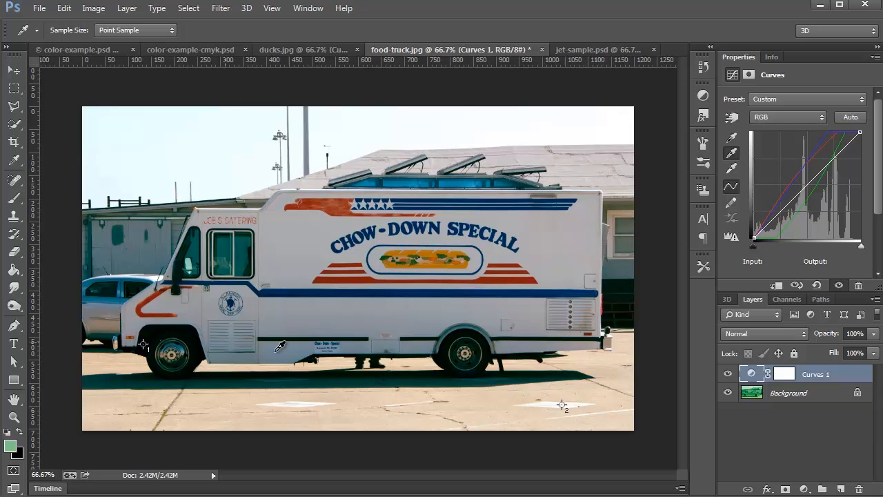
# - Compare the food truck photo with and without the marker-based Curves correction by toggling the layer's visibility
pyautogui.click(727, 374)
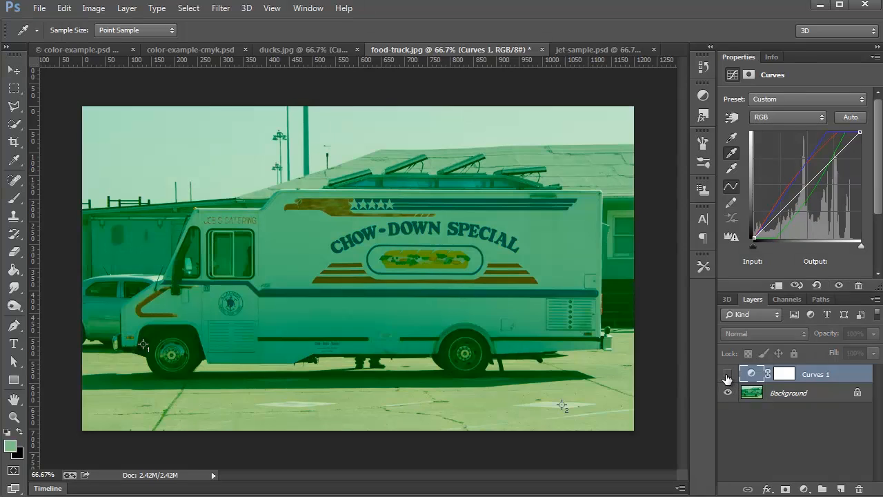
pyautogui.click(727, 374)
pyautogui.click(727, 374)
pyautogui.click(727, 374)
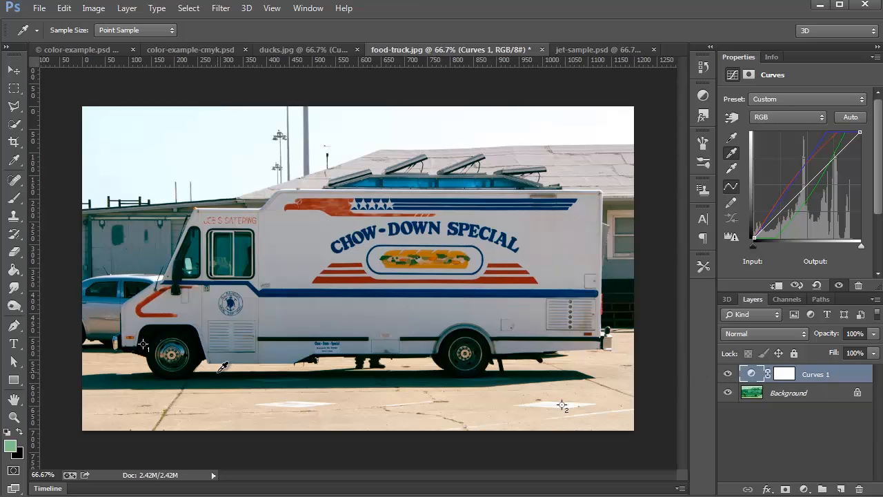
# - Switch to color-example.psd, hide the color wheel group and show the rgb and gradient color groups
pyautogui.click(71, 53)
pyautogui.press('v')
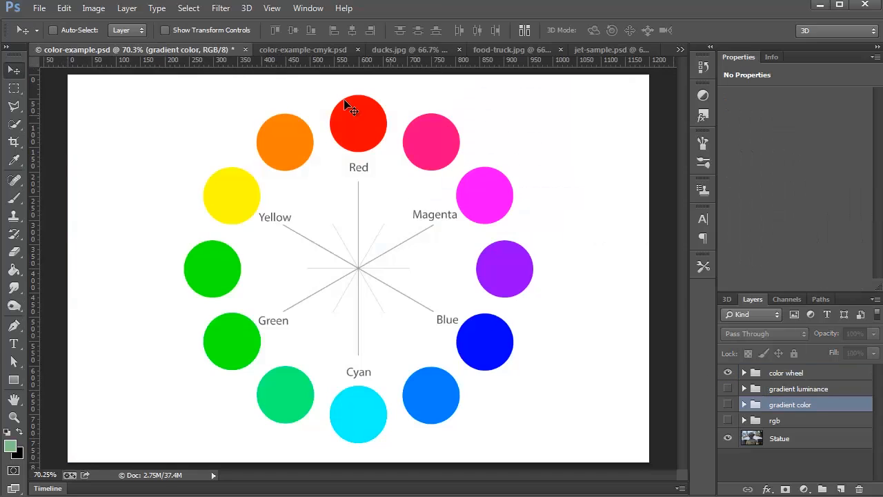
pyautogui.click(727, 373)
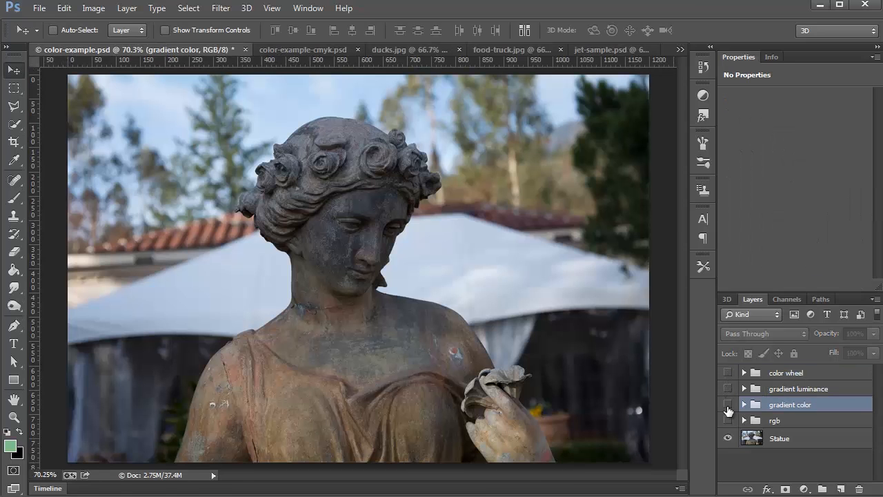
pyautogui.click(727, 420)
pyautogui.click(727, 404)
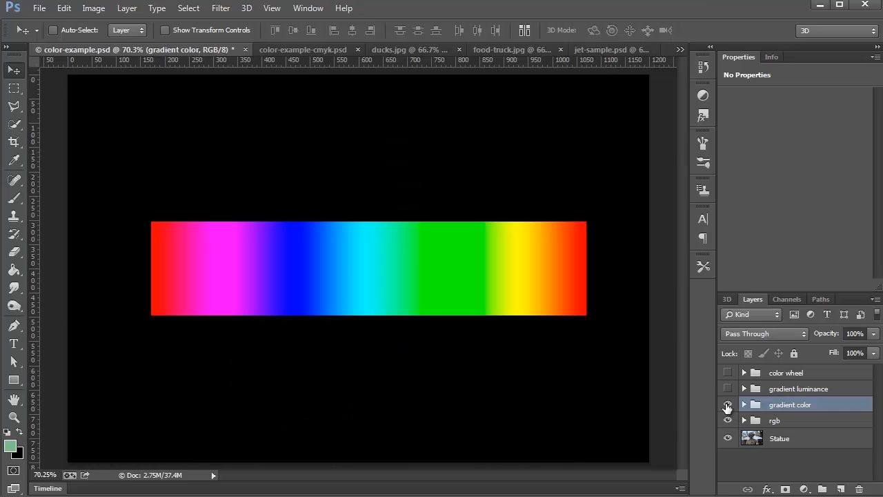
# - Look through the color-example-cmyk.psd and ducks.jpg documents and return to food-truck.jpg
pyautogui.click(296, 51)
pyautogui.click(378, 51)
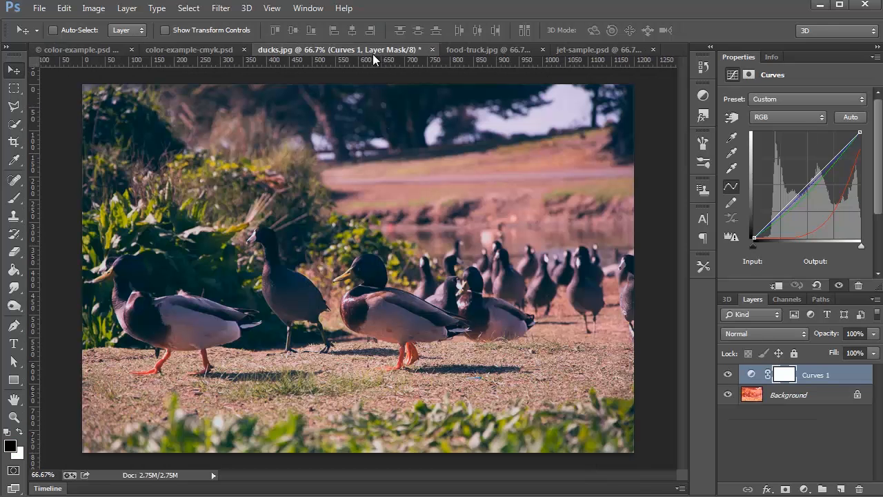
pyautogui.click(469, 54)
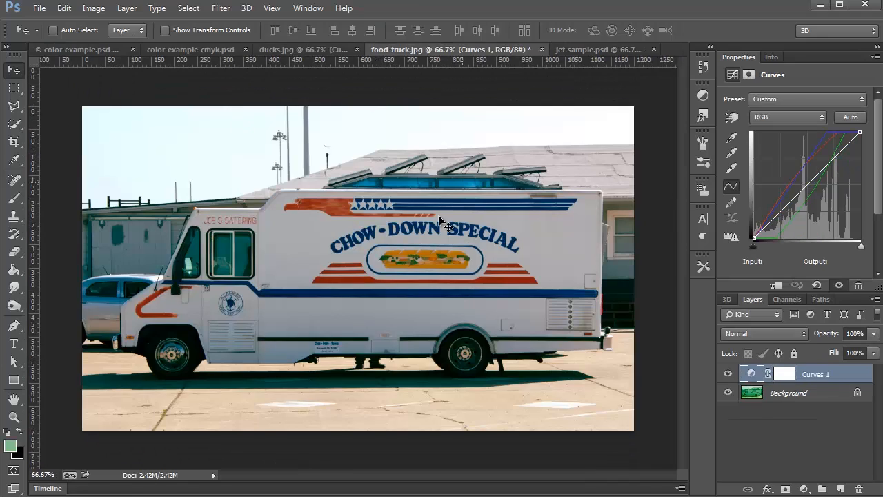
# - Add a point to the Red channel's curve and lower it to about input 88, output 127, checking the result against the original photo
pyautogui.click(776, 118)
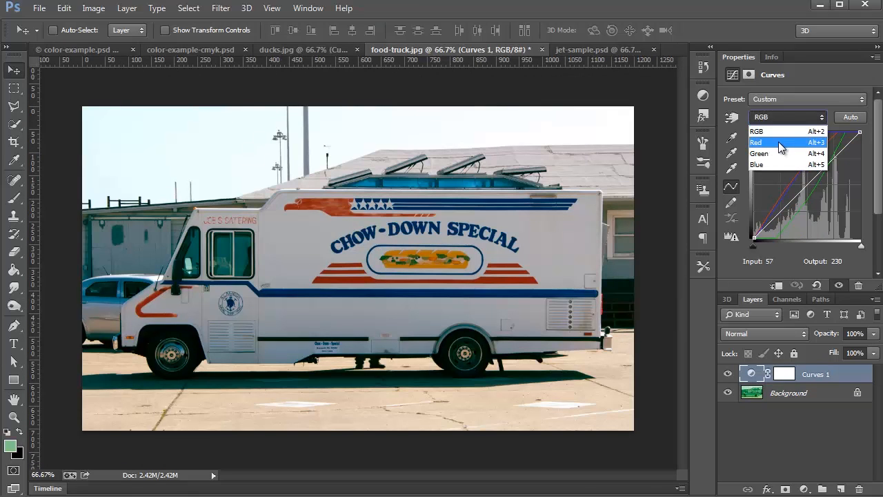
pyautogui.click(778, 142)
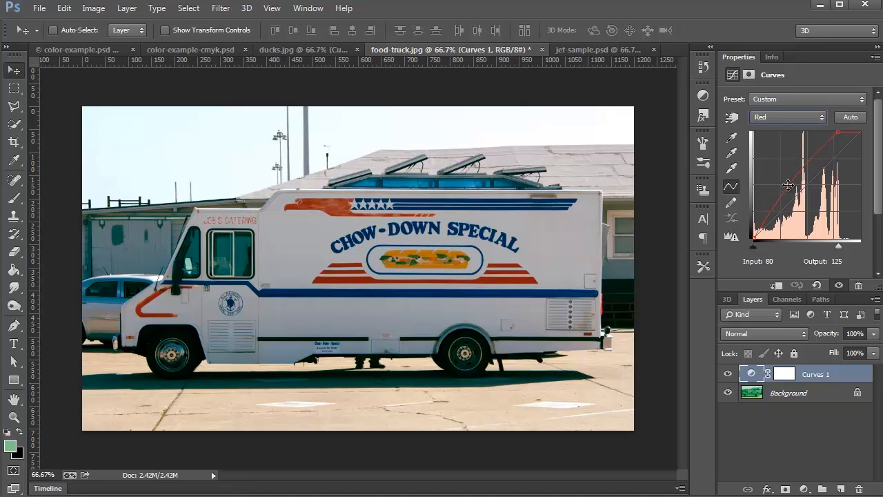
pyautogui.click(788, 184)
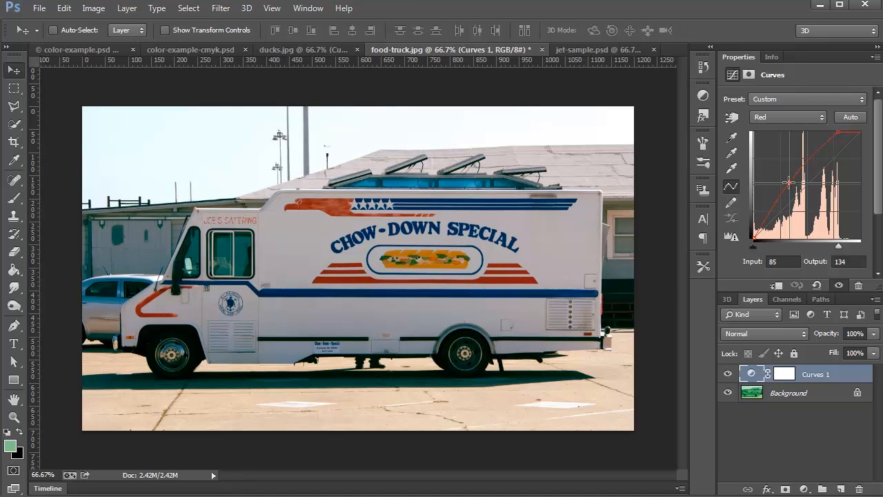
pyautogui.click(727, 374)
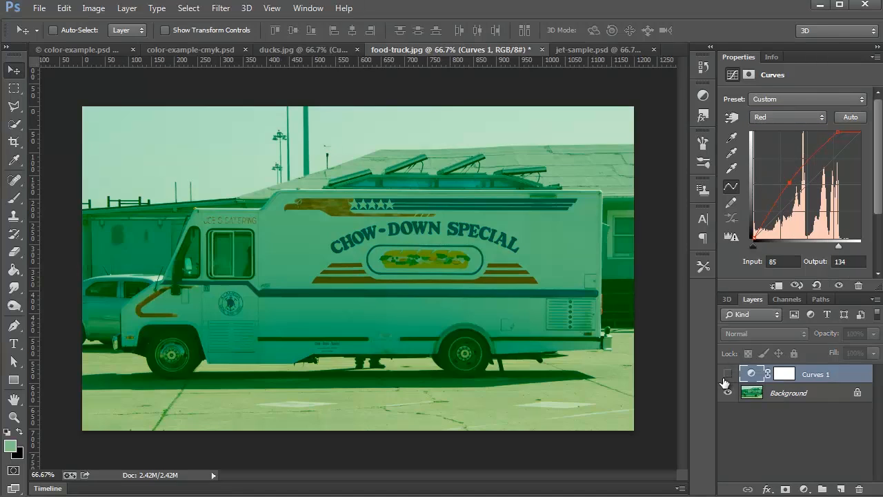
pyautogui.click(727, 374)
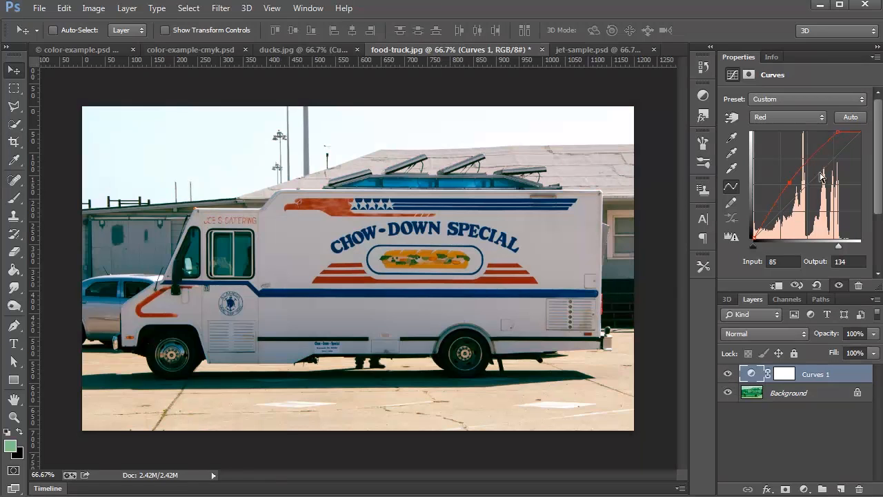
pyautogui.moveTo(794, 181); pyautogui.dragTo(796, 185)
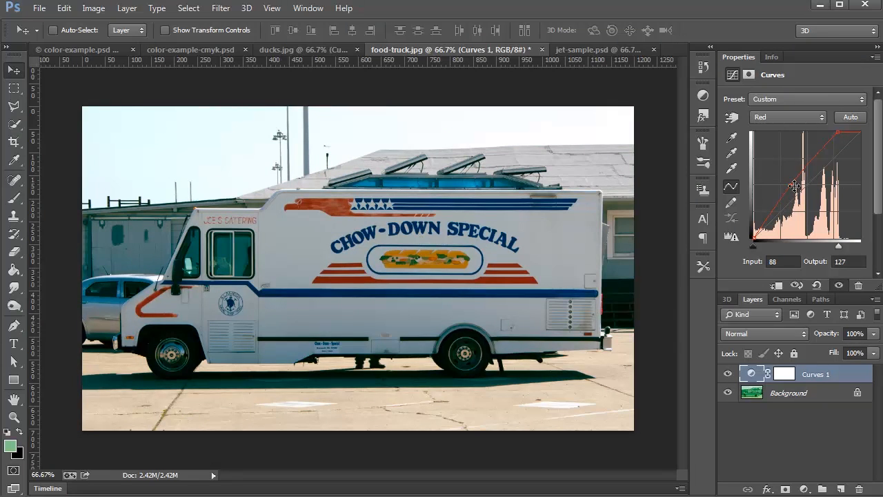
pyautogui.moveTo(790, 186); pyautogui.dragTo(792, 184)
# - Show the Green channel's curve and compare the photo with the Curves layer hidden and shown
pyautogui.click(783, 118)
pyautogui.click(783, 152)
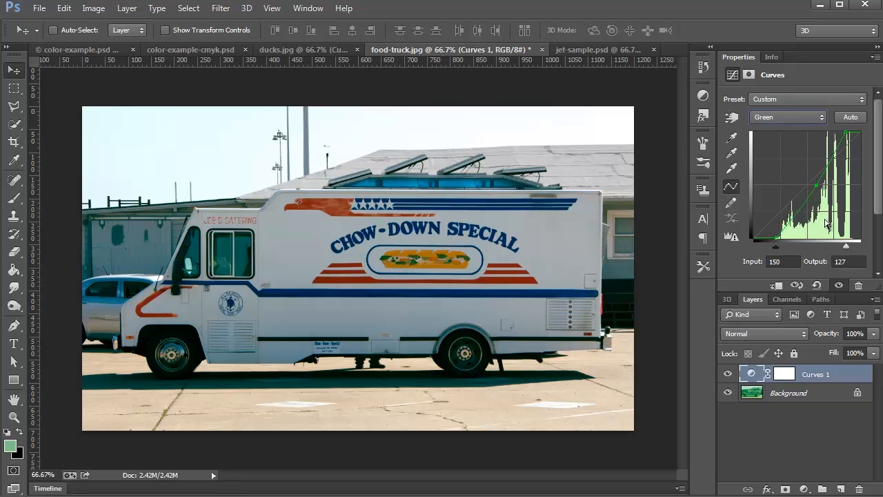
pyautogui.click(728, 374)
pyautogui.click(728, 374)
# - Move the middle point of the Green channel's curve to input 152, output 127
pyautogui.click(94, 8)
pyautogui.moveTo(106, 27)
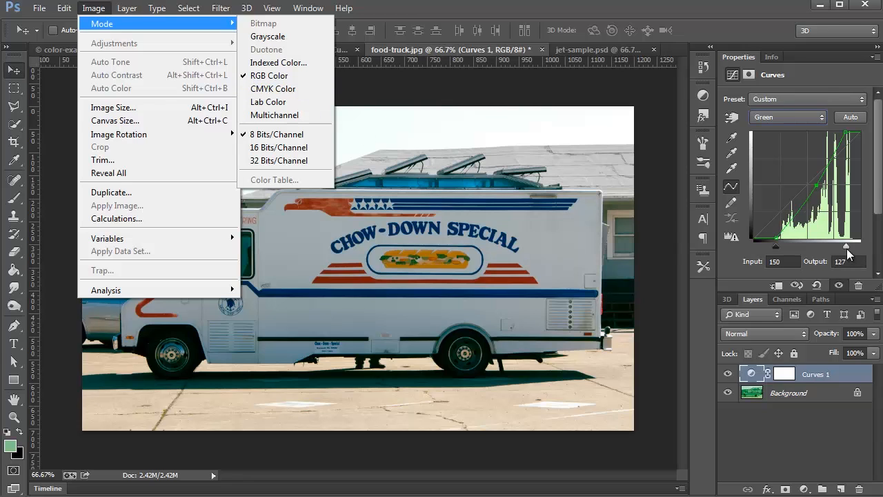
pyautogui.click(816, 182)
pyautogui.moveTo(818, 185); pyautogui.dragTo(818, 183)
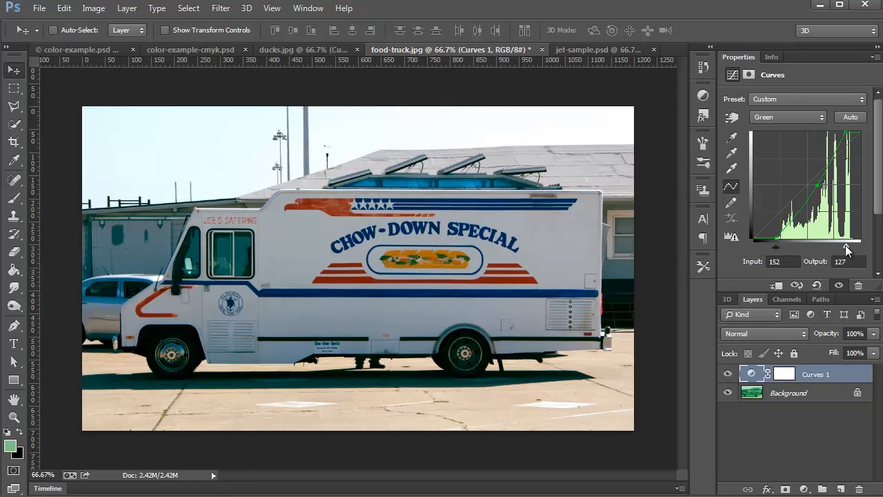
# - Show the Blue channel's curve and remove its middle point
pyautogui.click(781, 119)
pyautogui.click(773, 169)
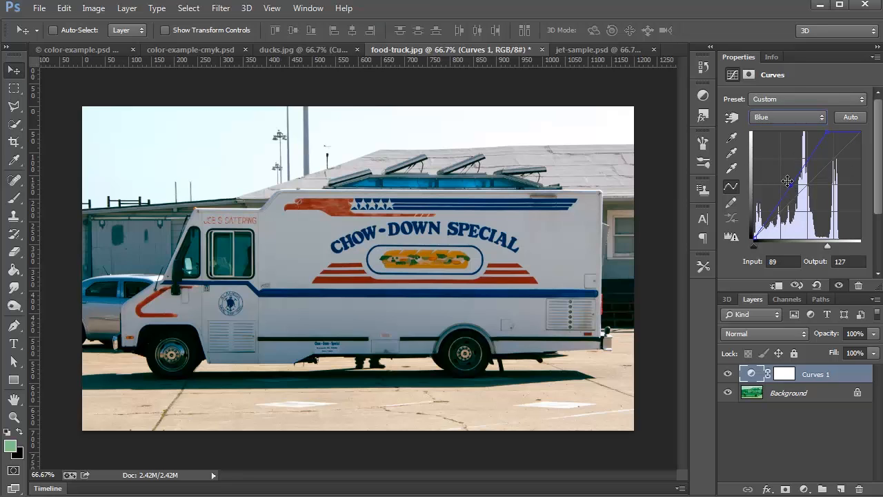
pyautogui.moveTo(792, 184); pyautogui.dragTo(725, 157)
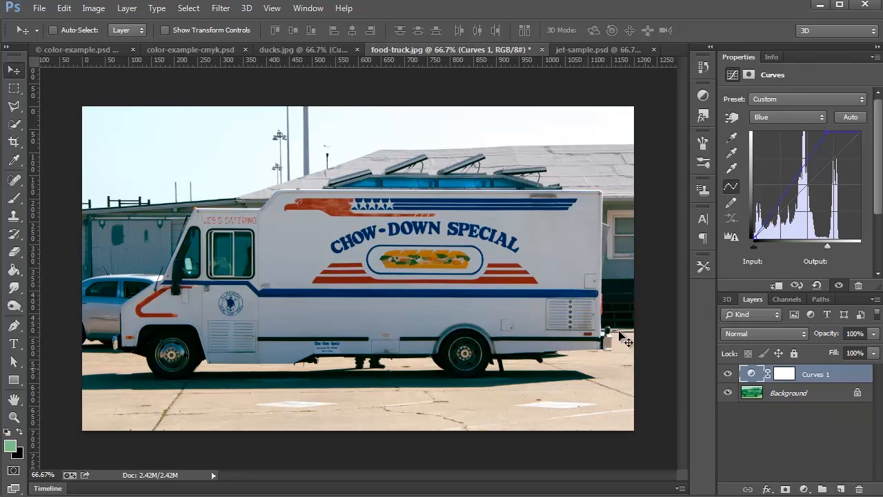
# - Switch to jet-sample.psd and compare the image with the plane layer hidden and shown
pyautogui.click(595, 48)
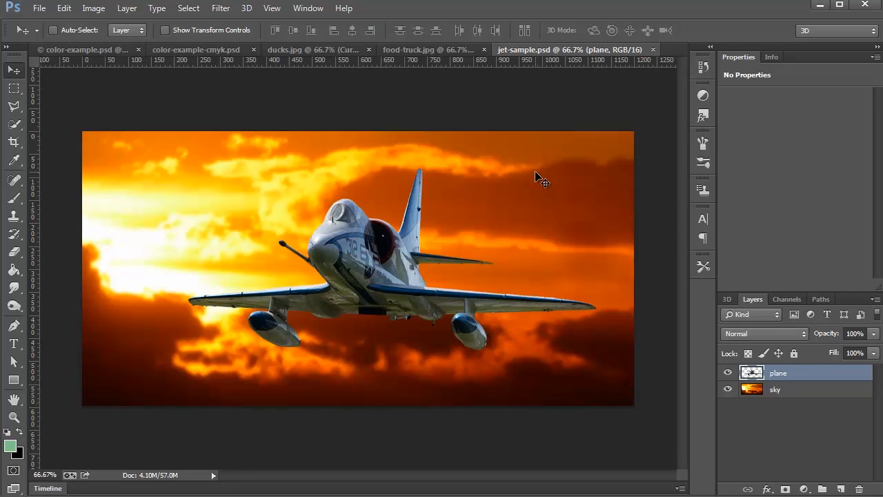
pyautogui.click(728, 372)
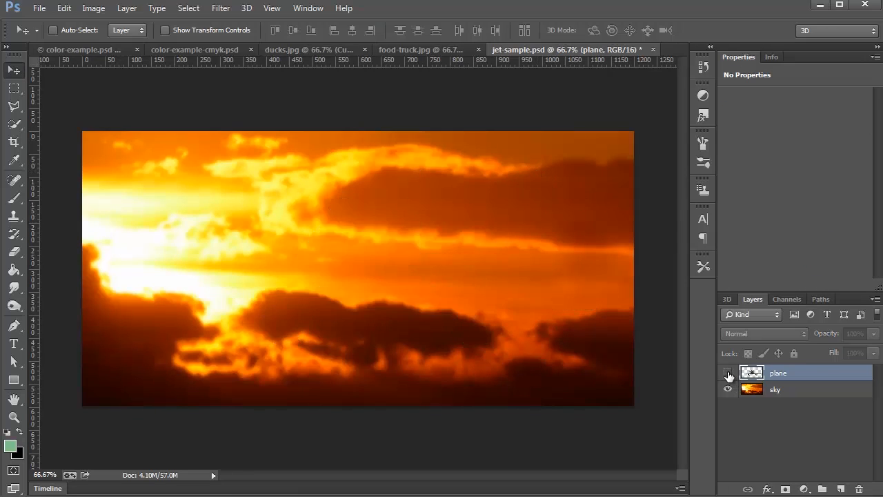
pyautogui.click(728, 372)
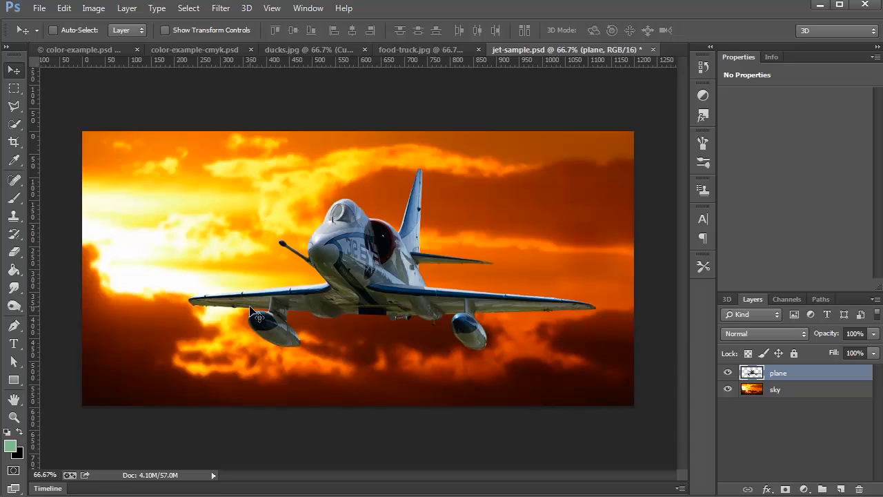
# - Add a Curves adjustment layer above the plane layer and clip it so that it affects only the plane
pyautogui.click(804, 488)
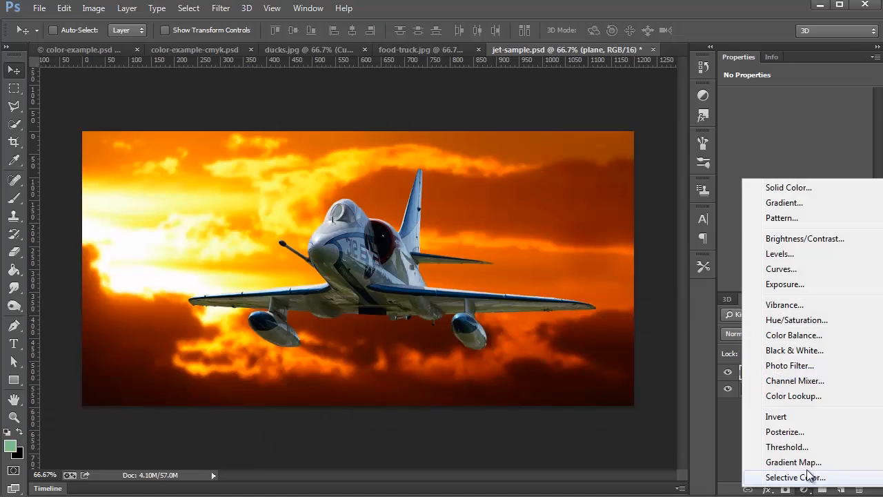
pyautogui.click(788, 273)
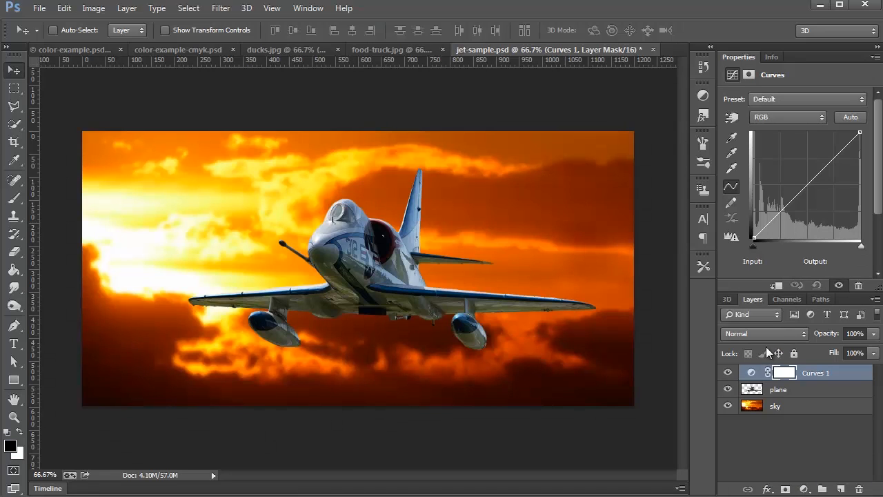
pyautogui.click(777, 286)
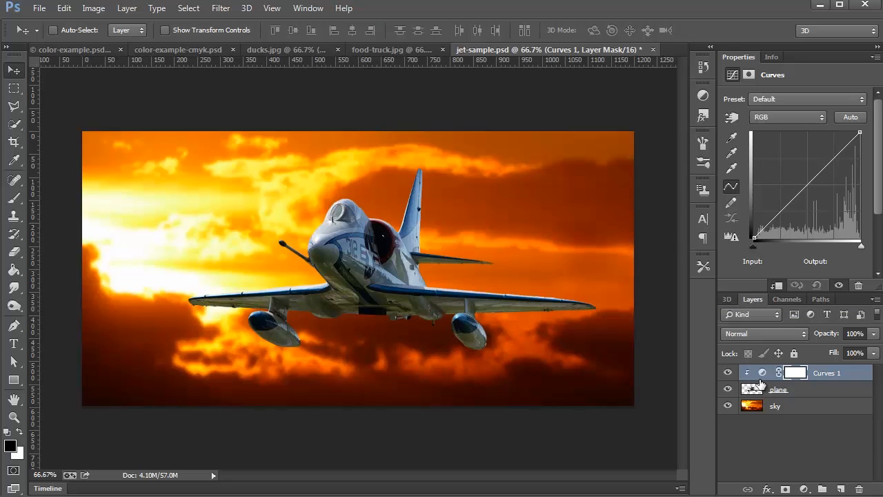
pyautogui.keyDown('alt'); pyautogui.click(760, 374); pyautogui.keyUp('alt')
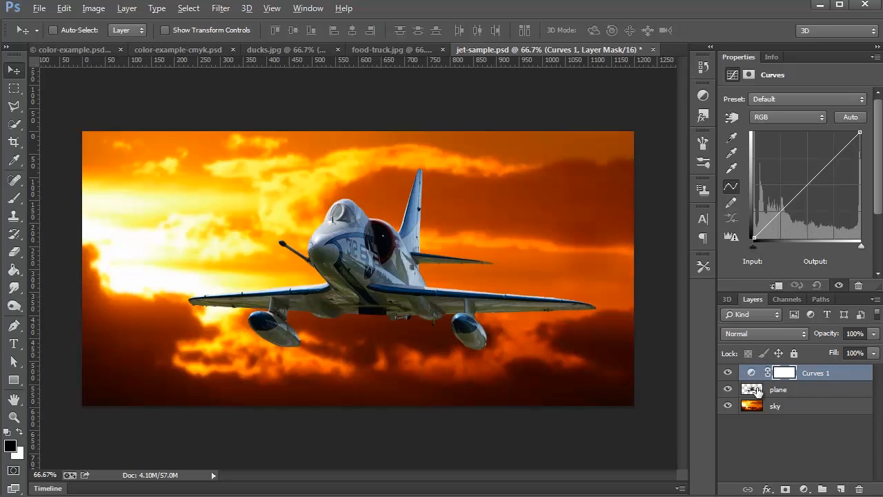
pyautogui.keyDown('alt'); pyautogui.click(757, 381); pyautogui.keyUp('alt')
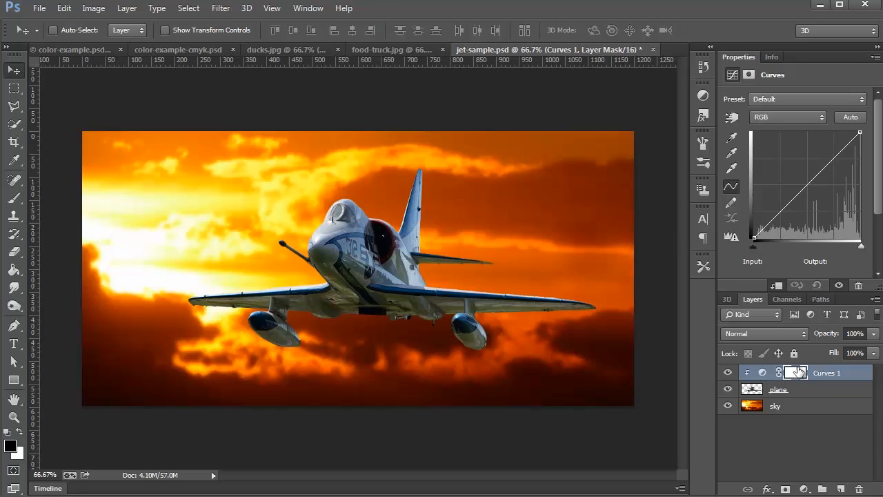
pyautogui.moveTo(793, 199); pyautogui.dragTo(849, 274)
pyautogui.click(876, 57)
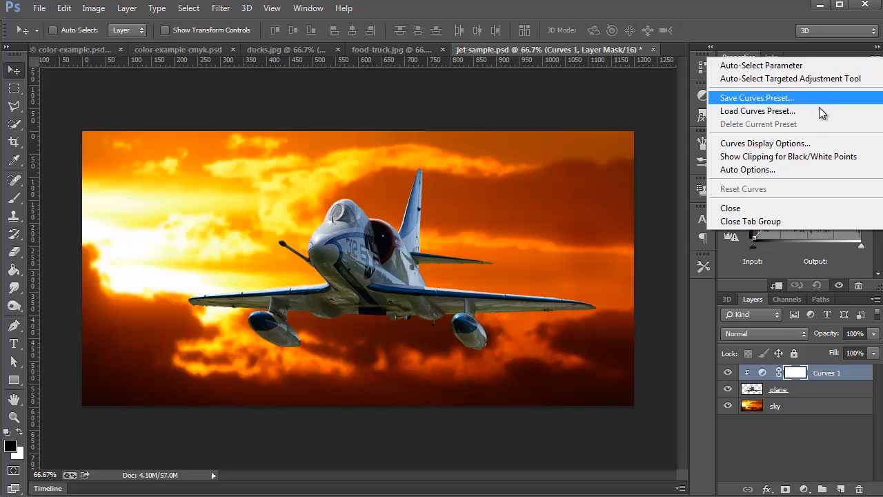
pyautogui.click(756, 173)
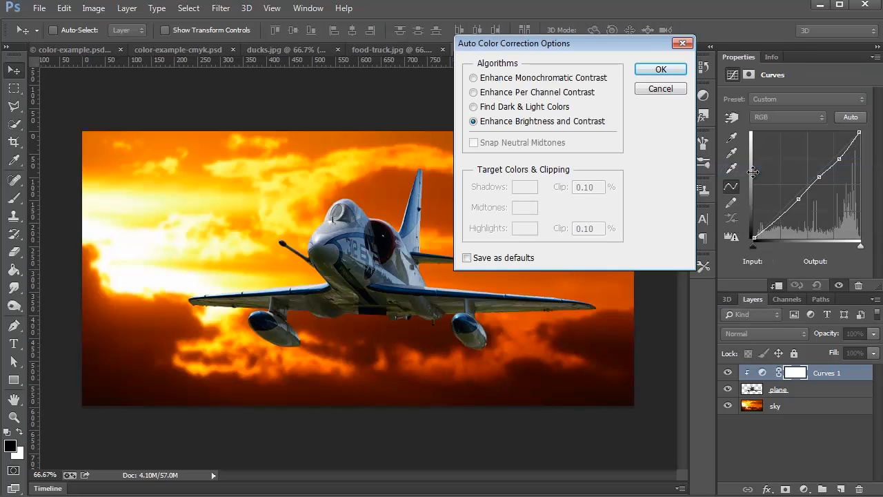
pyautogui.click(523, 109)
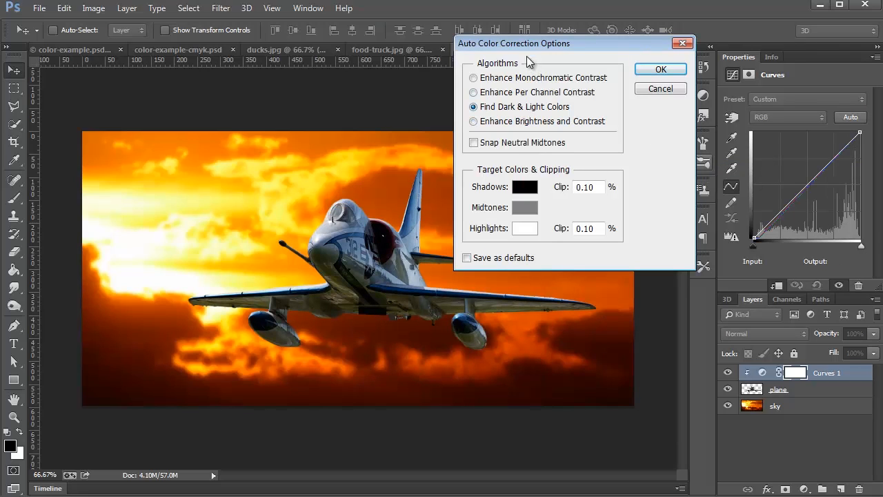
pyautogui.moveTo(539, 50); pyautogui.dragTo(730, 79)
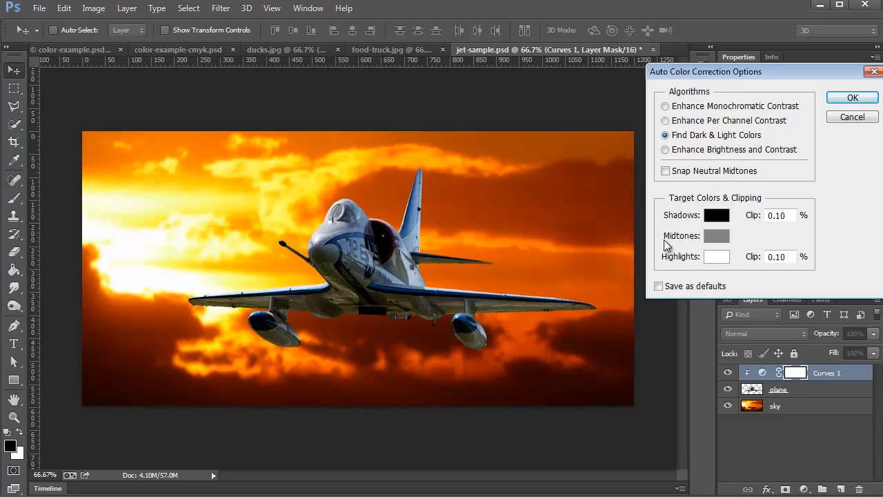
pyautogui.click(716, 217)
pyautogui.moveTo(601, 272); pyautogui.dragTo(663, 52)
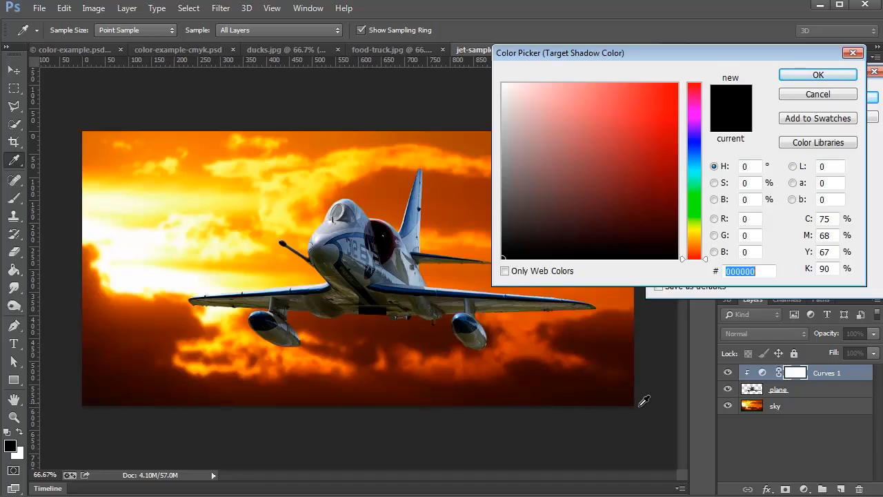
pyautogui.write('ffffff')
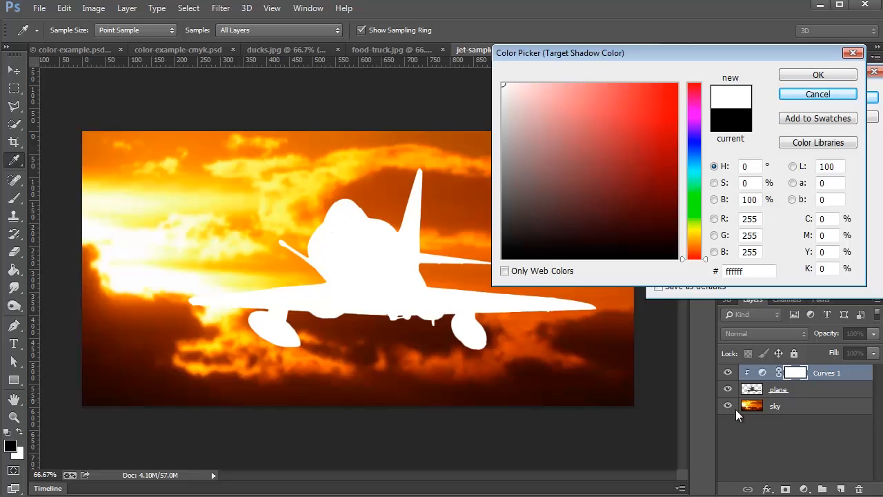
pyautogui.click(815, 95)
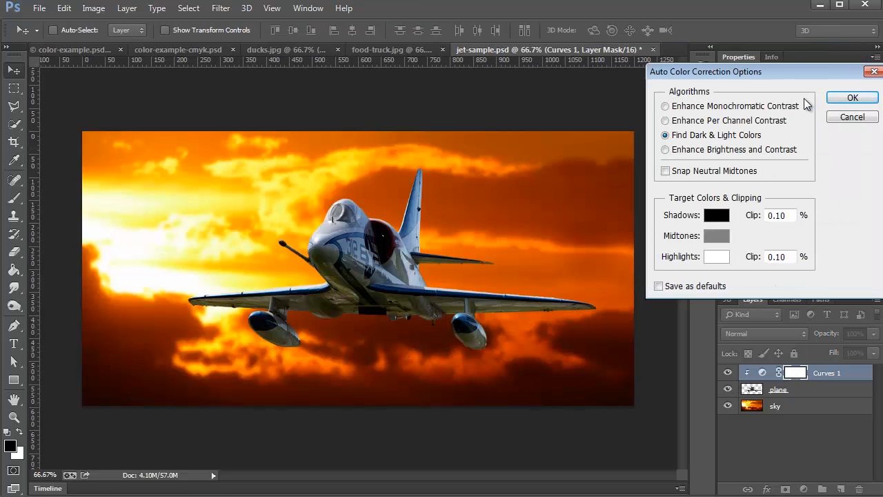
pyautogui.click(840, 119)
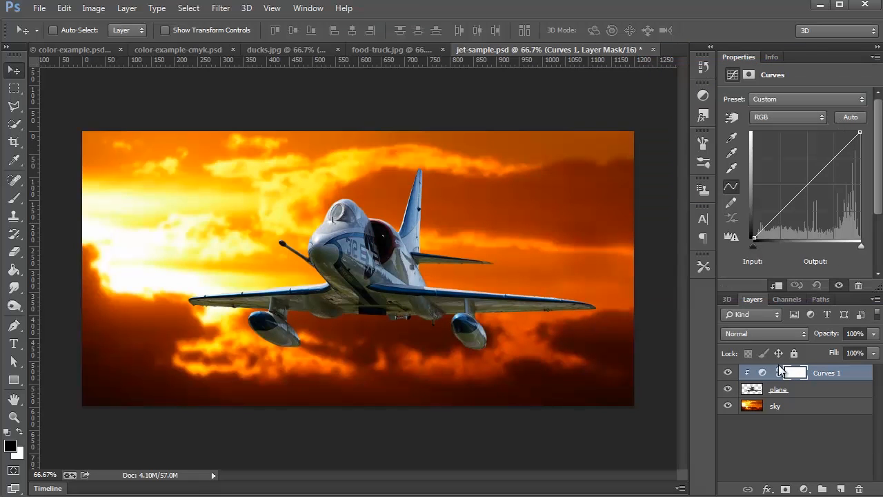
# - Select the Curves 1 adjustment rather than its mask and set its auto color correction algorithm to Find Dark & Light Colors
pyautogui.click(763, 375)
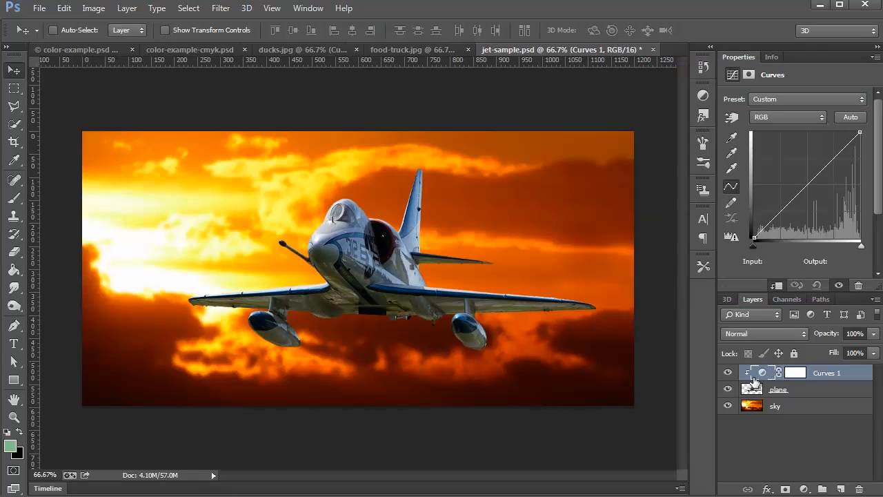
pyautogui.click(793, 374)
pyautogui.click(761, 374)
pyautogui.click(877, 57)
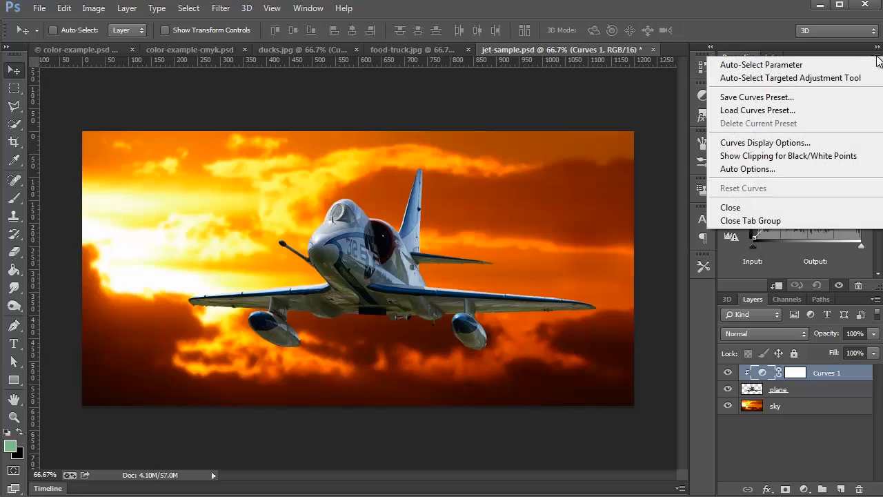
pyautogui.click(791, 171)
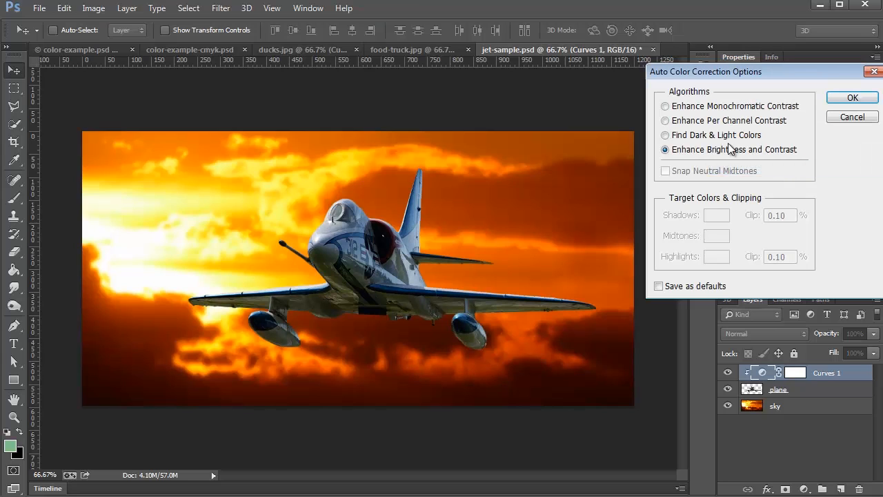
pyautogui.click(688, 139)
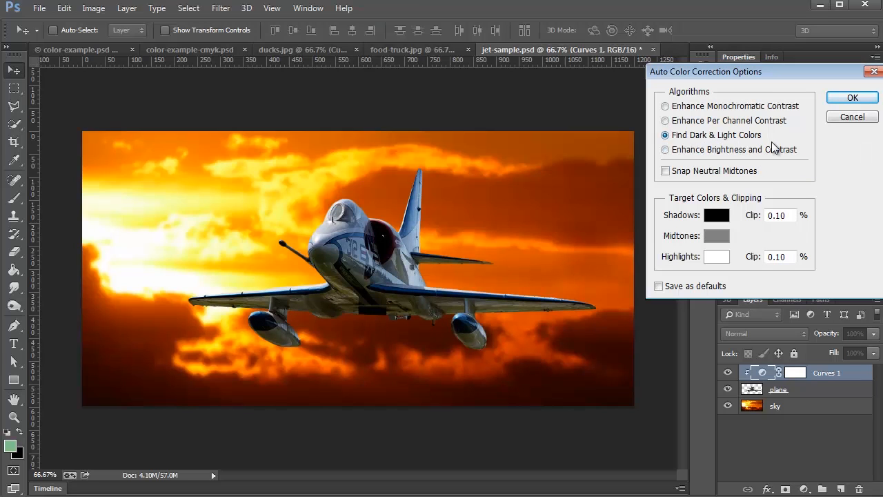
# - Set the target shadow color to the dark brown 200c01 sampled from the darkest clouds near the sky's lower edge
pyautogui.click(722, 216)
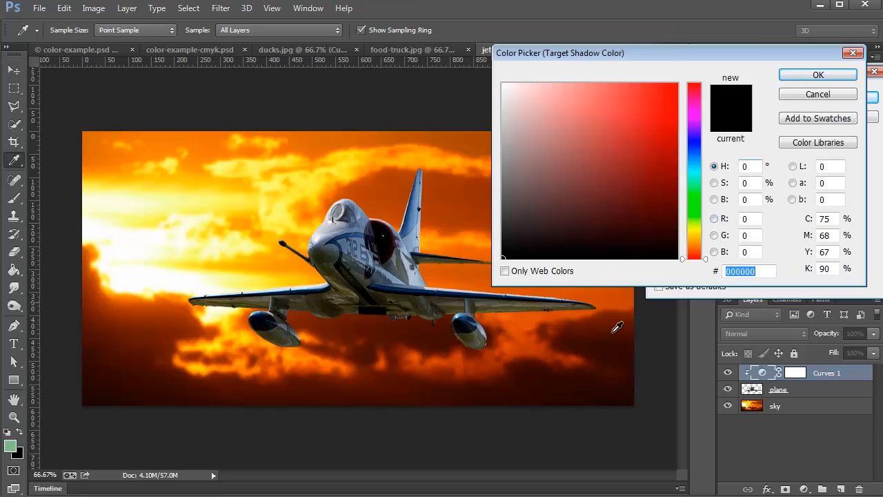
pyautogui.click(628, 399)
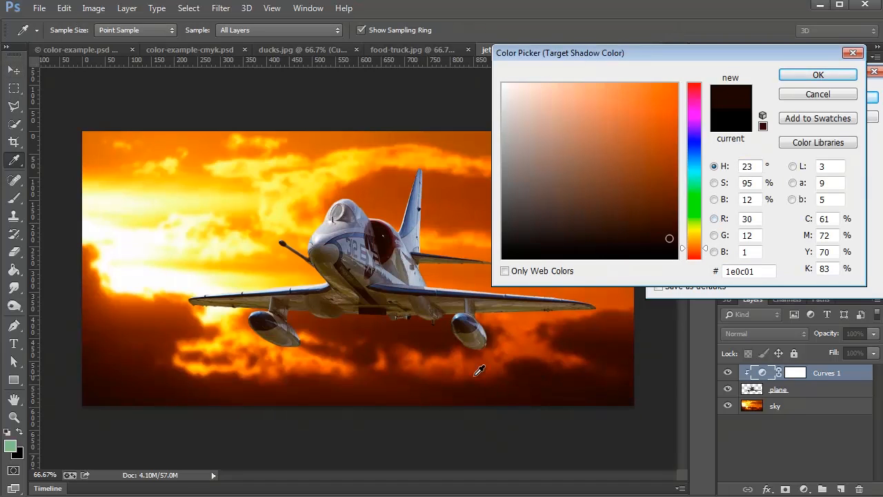
pyautogui.moveTo(597, 400); pyautogui.dragTo(588, 391)
pyautogui.moveTo(275, 197); pyautogui.dragTo(251, 389)
pyautogui.moveTo(611, 396)
pyautogui.mouseDown()
pyautogui.moveTo(629, 393)
pyautogui.moveTo(619, 395)
pyautogui.mouseUp()
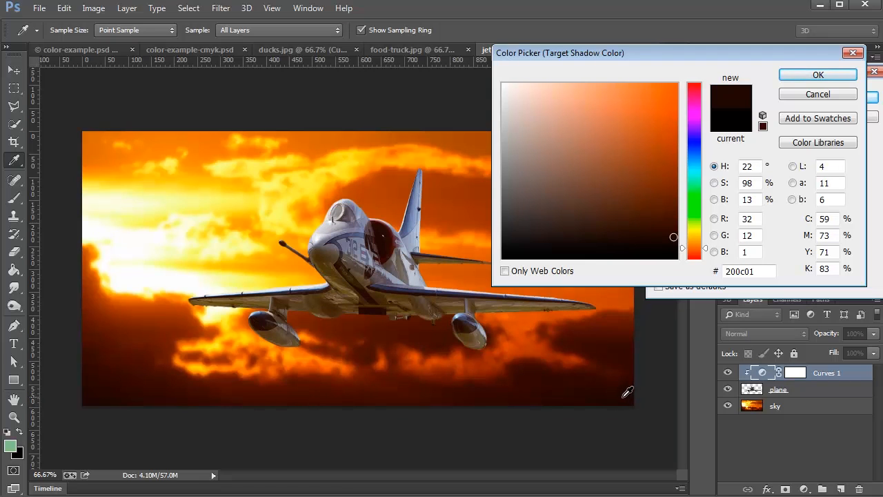
pyautogui.click(818, 74)
# - Sample the bright sky for the target highlight color, trying several spots, and settle on the less saturated yellow fde060
pyautogui.click(724, 261)
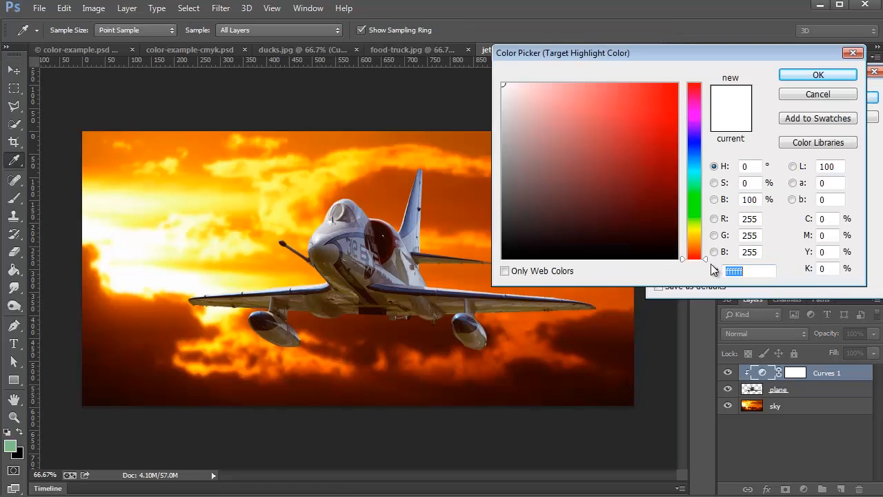
pyautogui.click(148, 243)
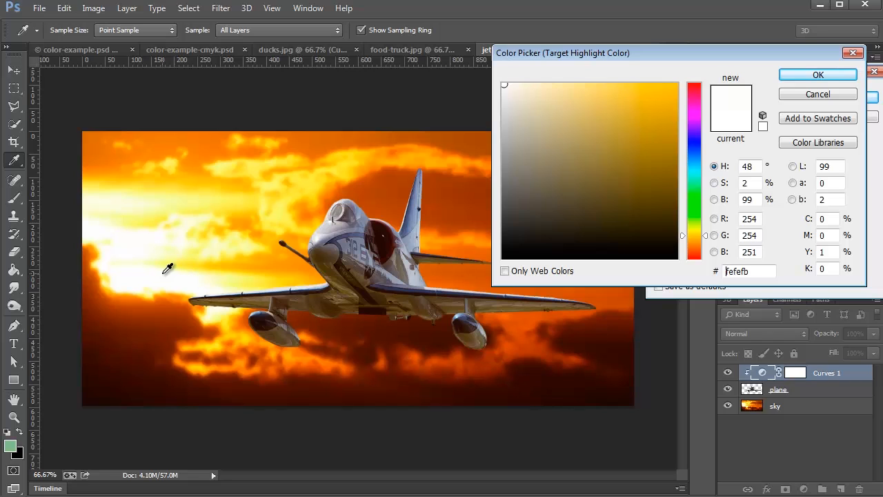
pyautogui.click(202, 247)
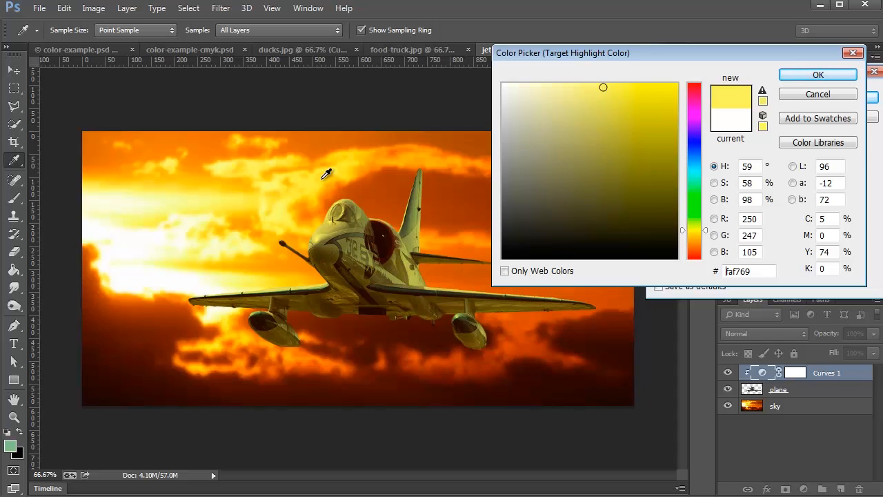
pyautogui.moveTo(603, 85); pyautogui.dragTo(580, 83)
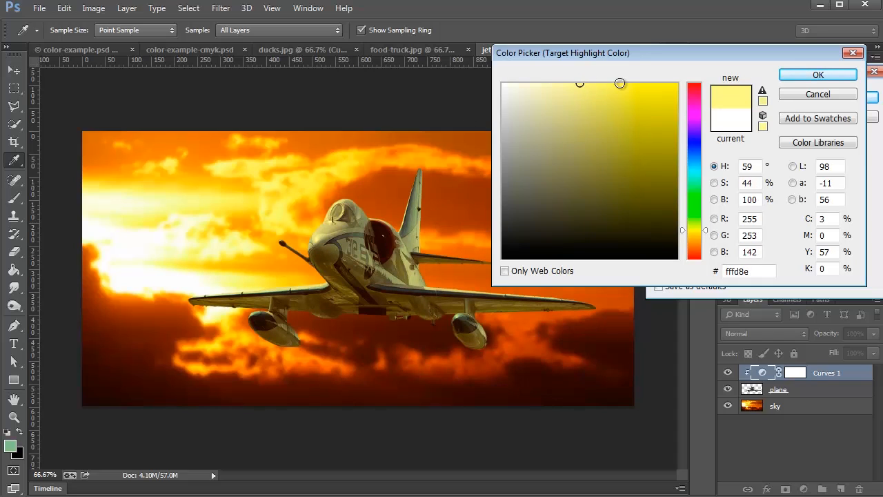
pyautogui.click(296, 227)
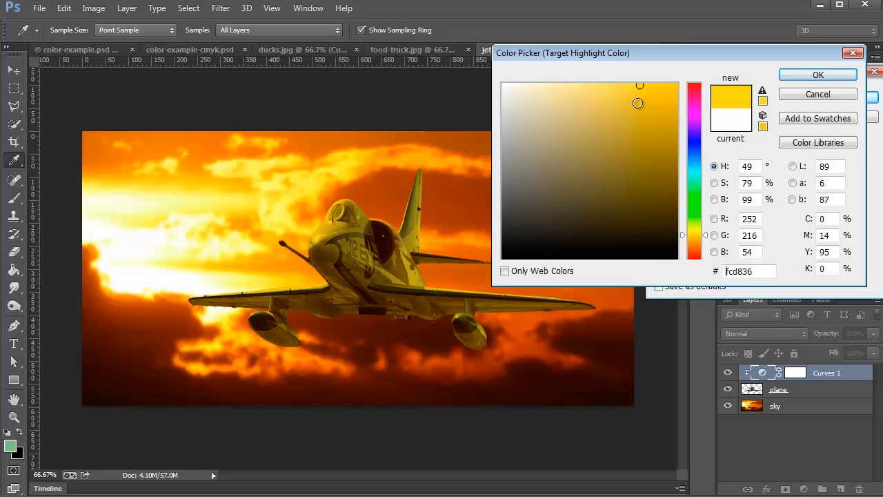
pyautogui.moveTo(639, 84); pyautogui.dragTo(611, 84)
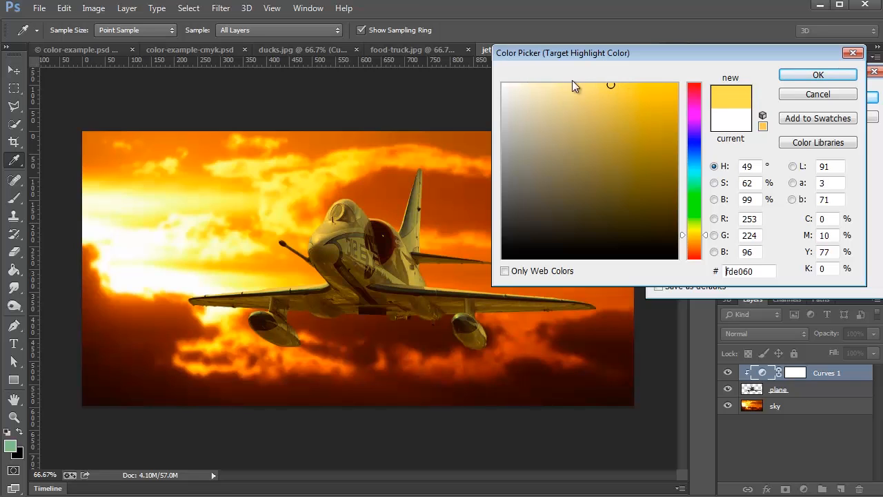
pyautogui.click(817, 75)
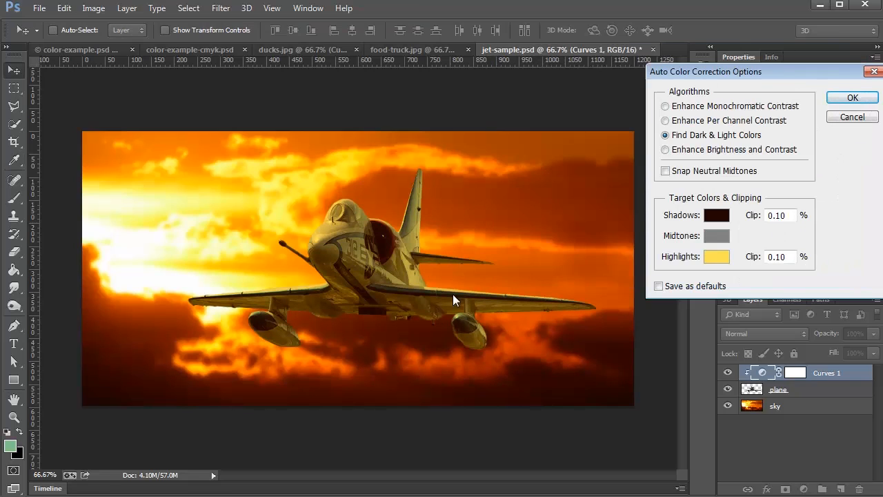
# - Resample the target shadow color from the dark clouds as 321100 and apply the auto color options without saving the target colors as defaults
pyautogui.click(719, 218)
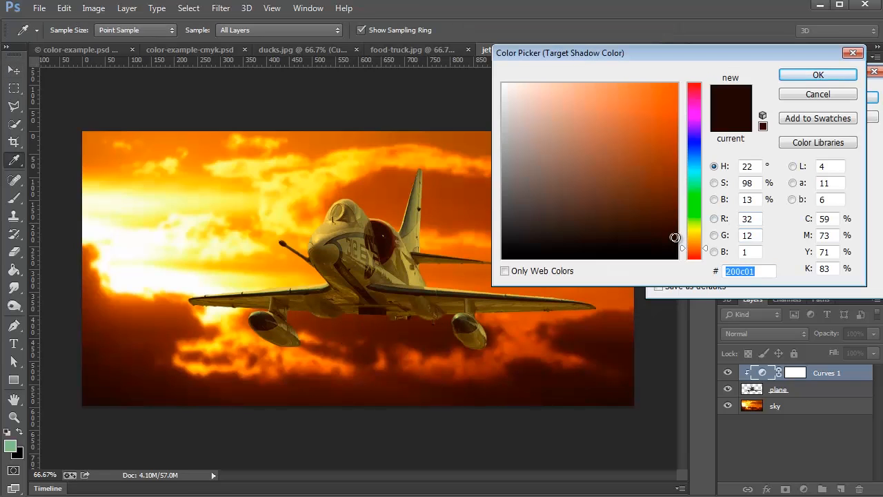
pyautogui.click(588, 345)
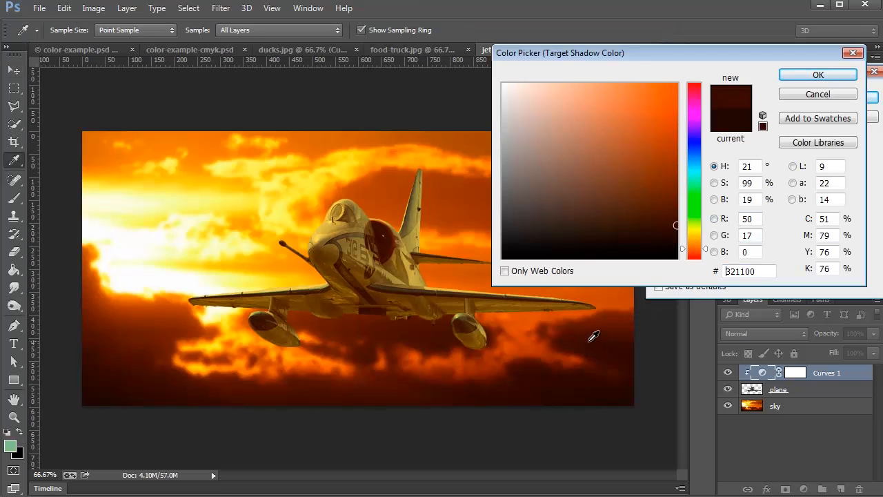
pyautogui.click(818, 75)
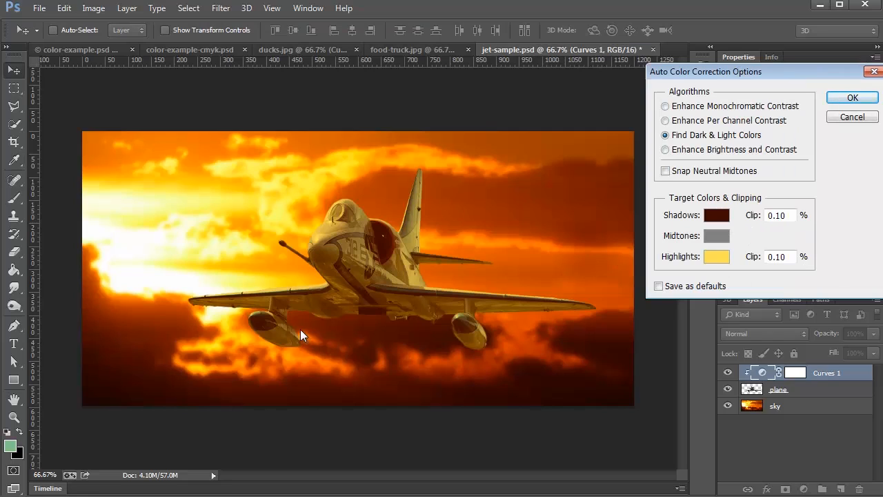
pyautogui.click(841, 101)
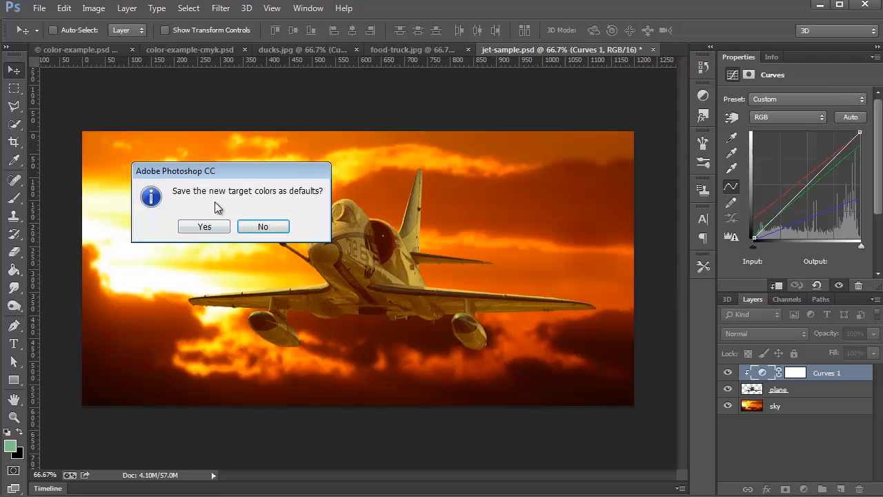
pyautogui.click(263, 227)
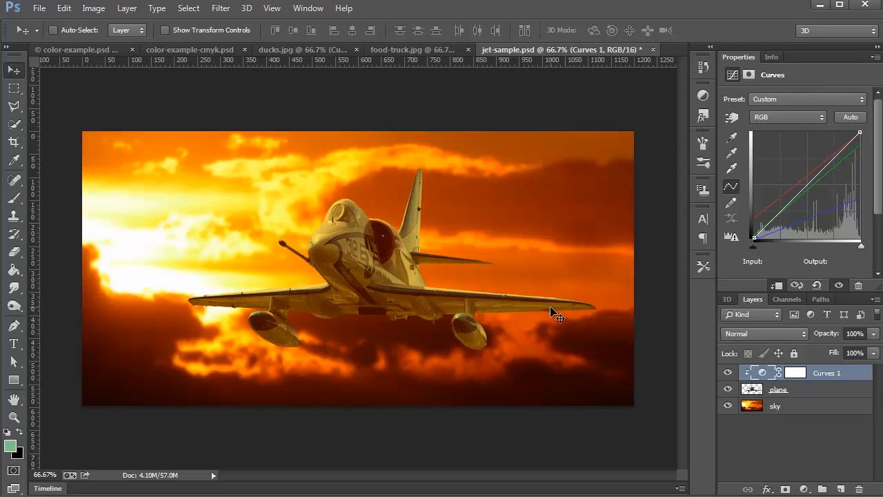
# - Raise the shadow endpoint of the Curves 1 red channel to add red to the plane's dark areas, easing it back slightly
pyautogui.click(789, 119)
pyautogui.click(783, 143)
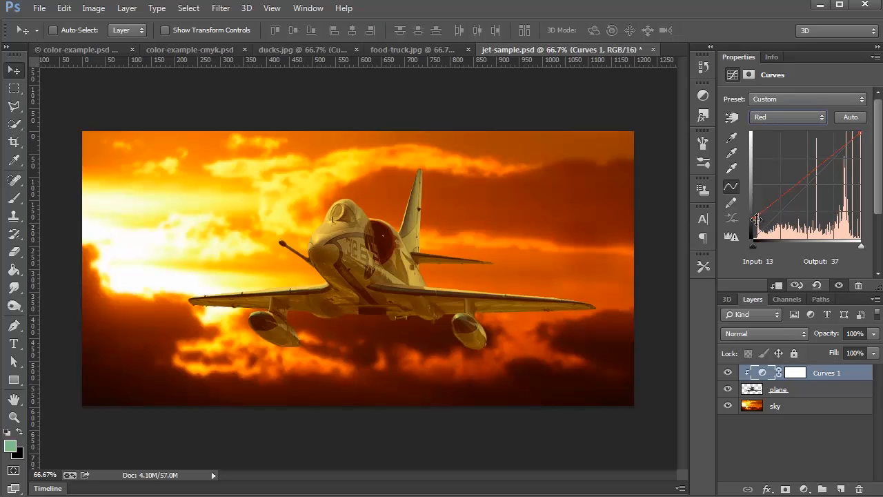
pyautogui.moveTo(754, 218); pyautogui.dragTo(756, 206)
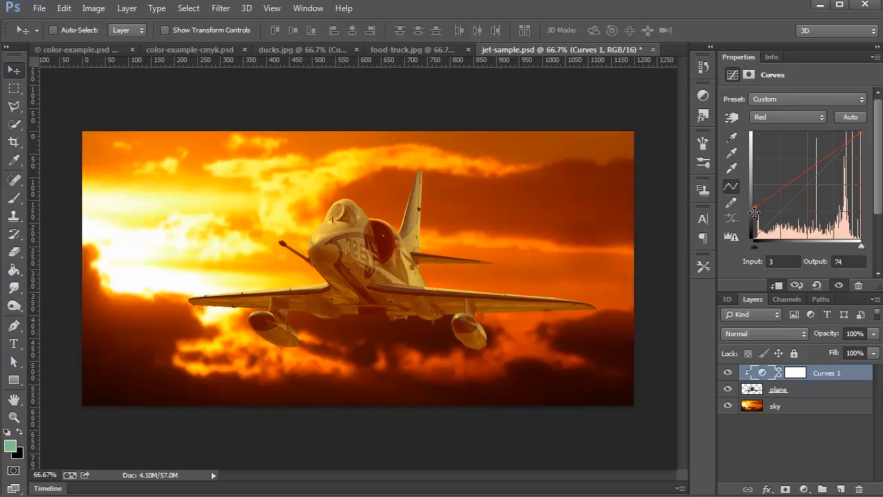
pyautogui.moveTo(757, 206); pyautogui.dragTo(754, 212)
# - Try several output levels for the blue channel's highlight endpoint, from 11 to 145, and settle on 70
pyautogui.click(788, 119)
pyautogui.click(777, 164)
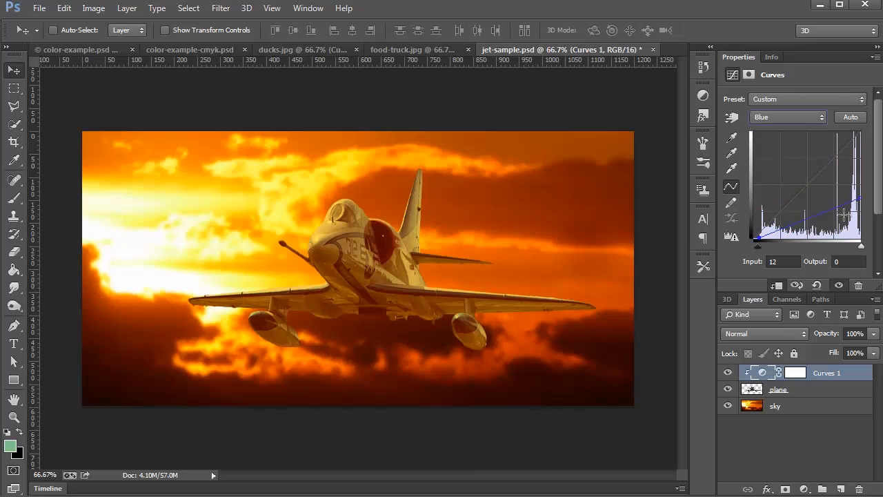
pyautogui.moveTo(861, 201); pyautogui.dragTo(871, 233)
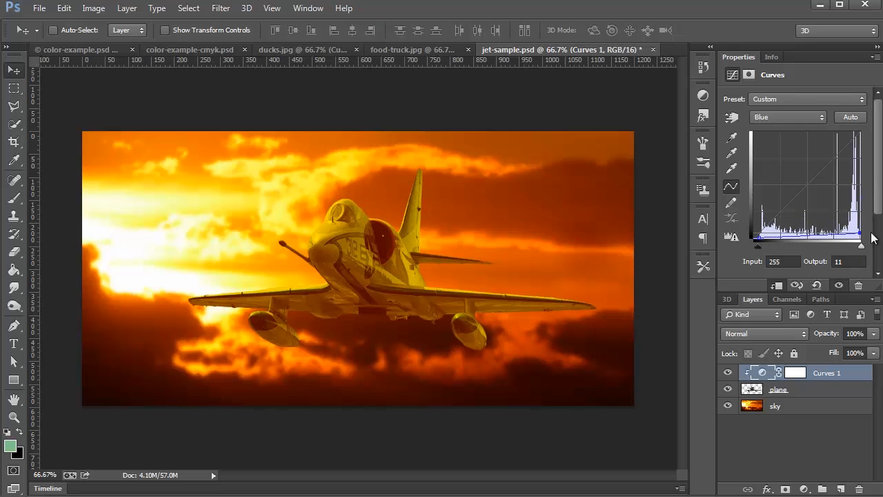
pyautogui.moveTo(858, 233)
pyautogui.mouseDown()
pyautogui.moveTo(862, 147)
pyautogui.moveTo(871, 228)
pyautogui.mouseUp()
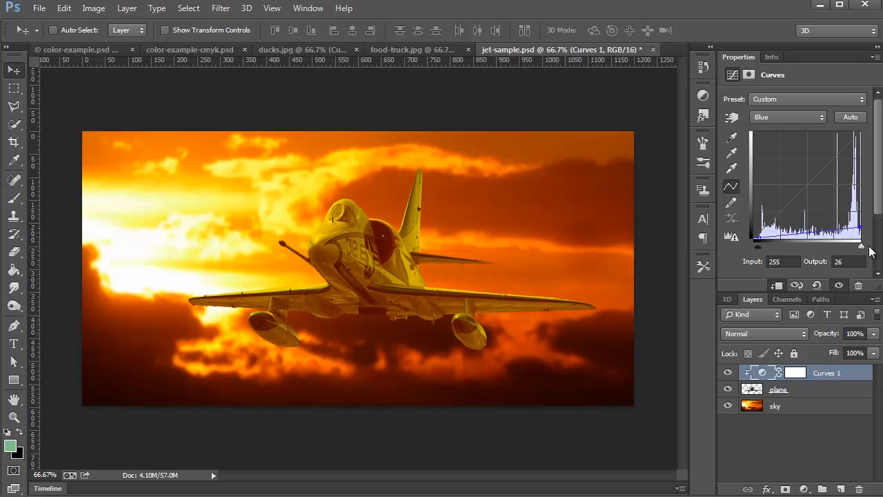
pyautogui.moveTo(862, 229); pyautogui.dragTo(866, 209)
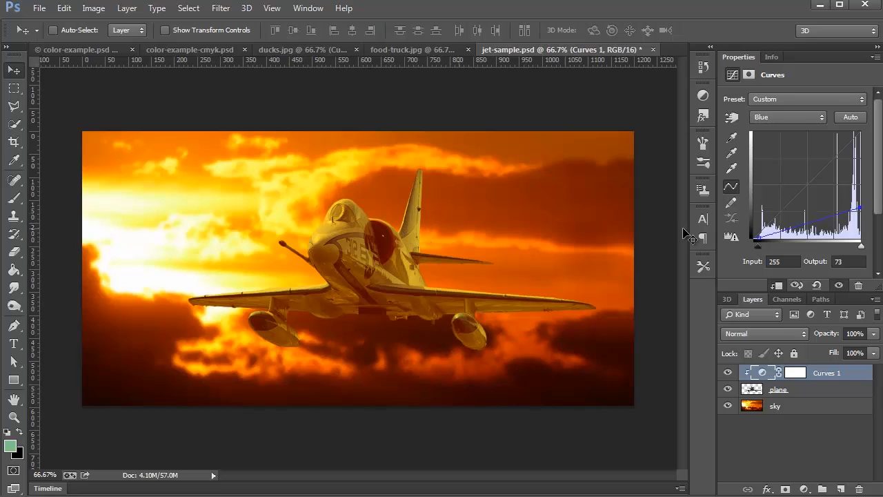
pyautogui.moveTo(860, 207); pyautogui.dragTo(858, 178)
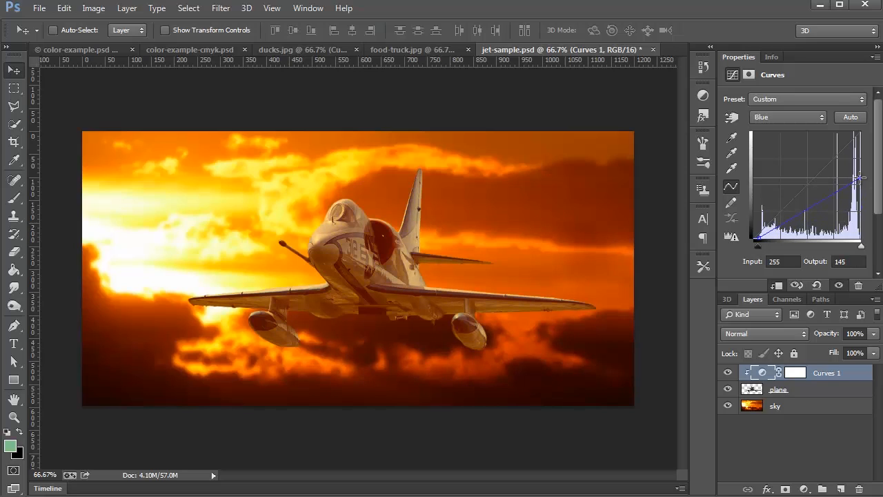
pyautogui.moveTo(861, 180); pyautogui.dragTo(867, 210)
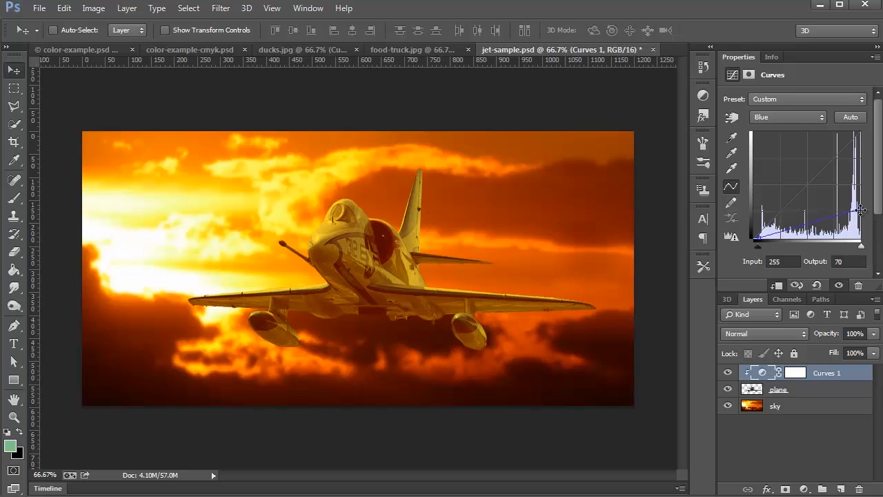
# - Try the green channel's highlight endpoint at outputs 0 and 201, and settle on 213
pyautogui.click(773, 117)
pyautogui.click(773, 151)
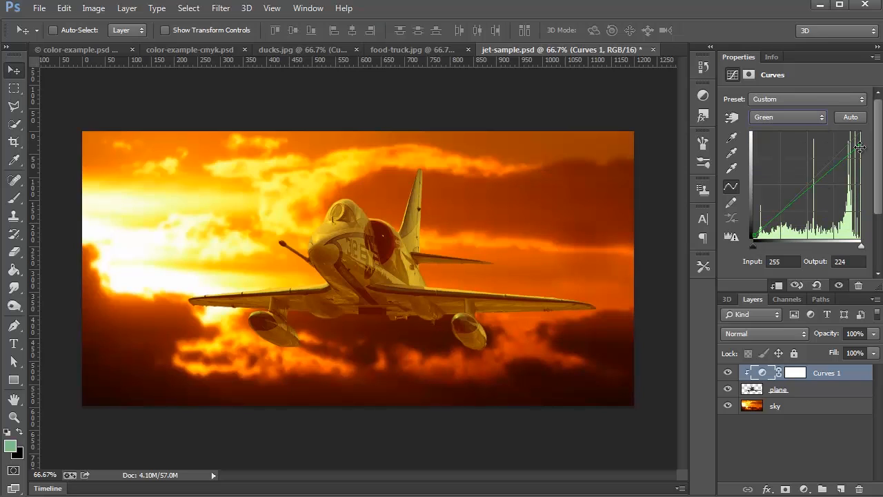
pyautogui.moveTo(859, 147); pyautogui.dragTo(861, 245)
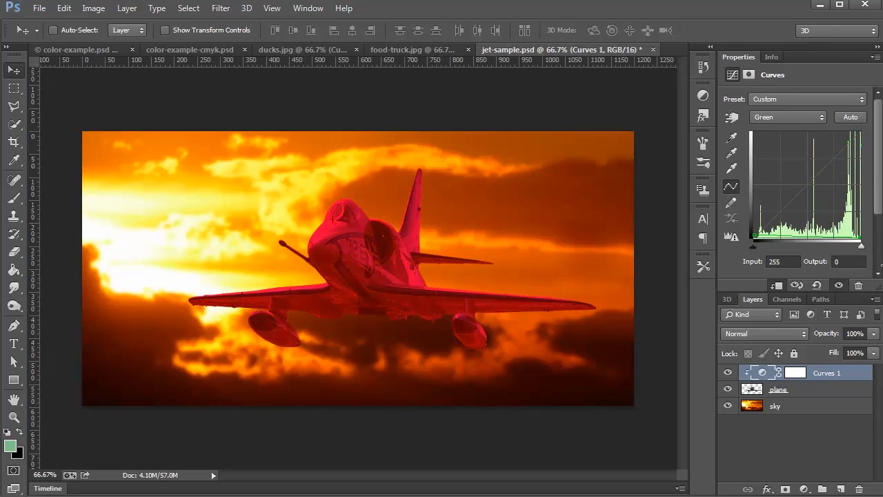
pyautogui.moveTo(878, 232); pyautogui.dragTo(881, 157)
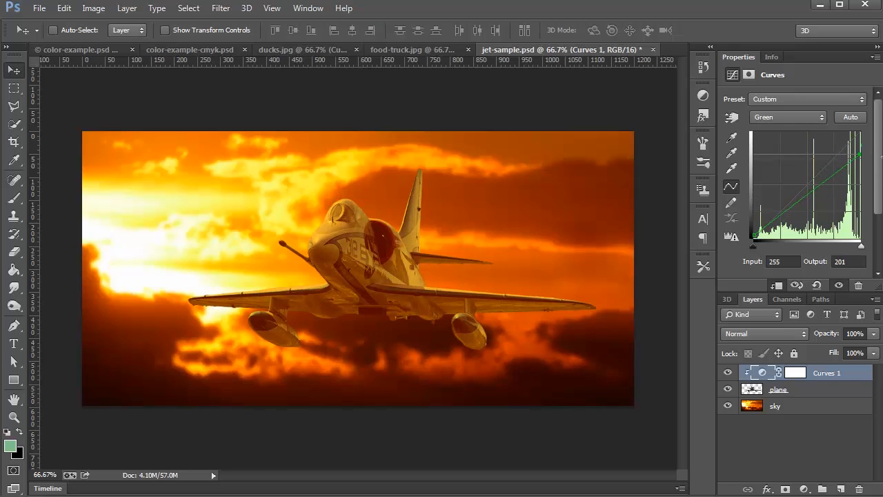
pyautogui.moveTo(860, 153); pyautogui.dragTo(871, 155)
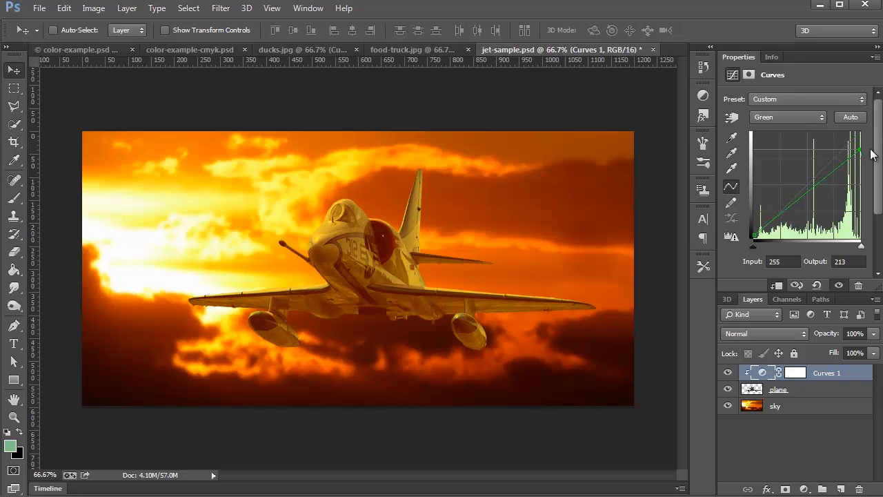
# - Compare the plane with and without the Curves 1 adjustment by toggling its visibility, leaving it shown
pyautogui.click(727, 374)
pyautogui.click(727, 374)
pyautogui.click(727, 374)
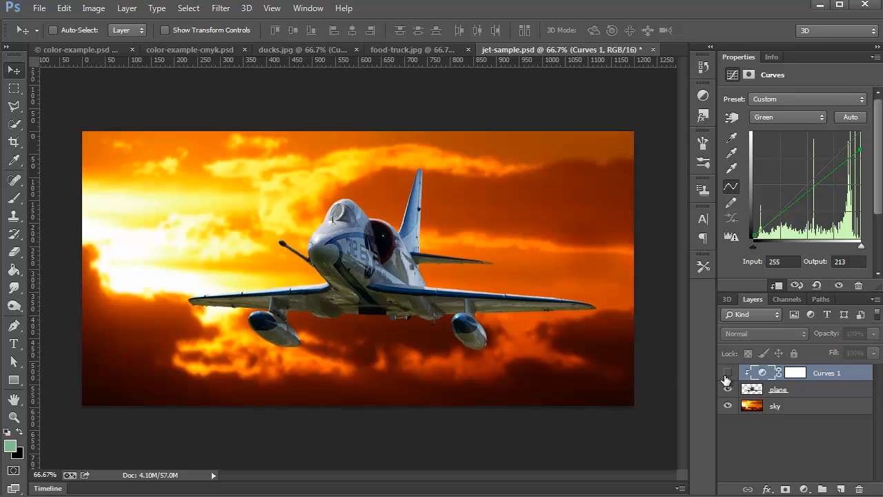
pyautogui.click(727, 374)
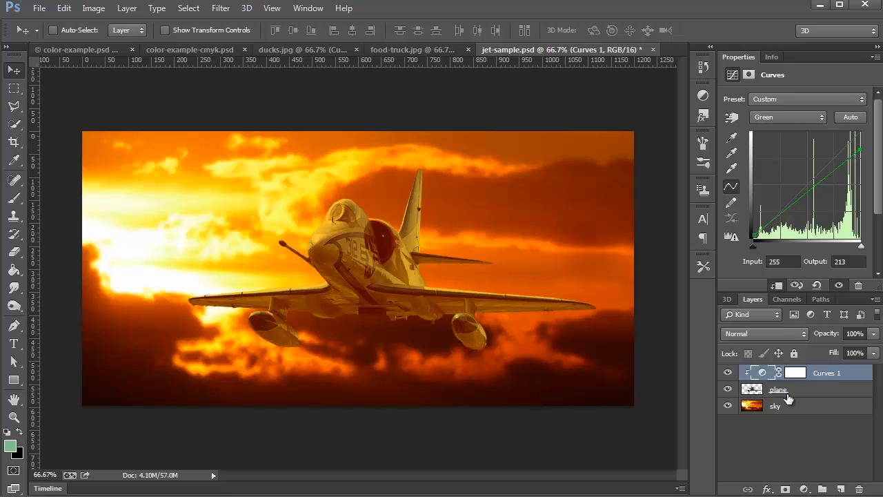
pyautogui.click(728, 373)
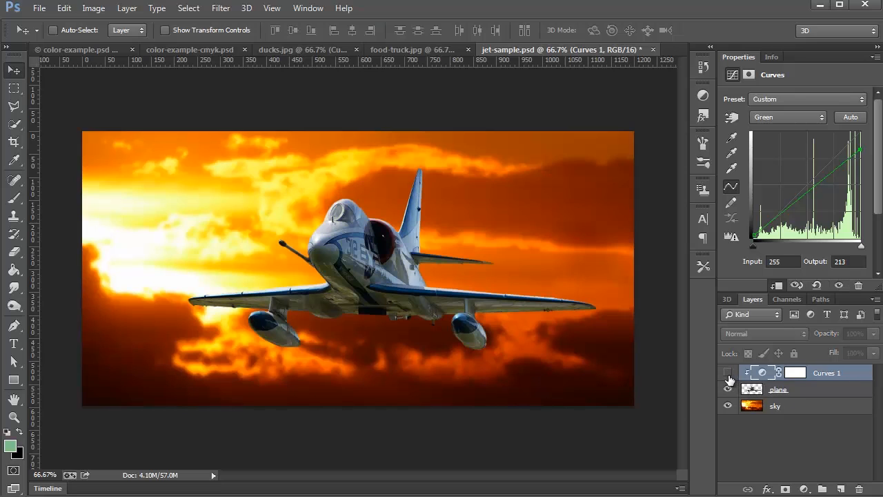
pyautogui.click(728, 373)
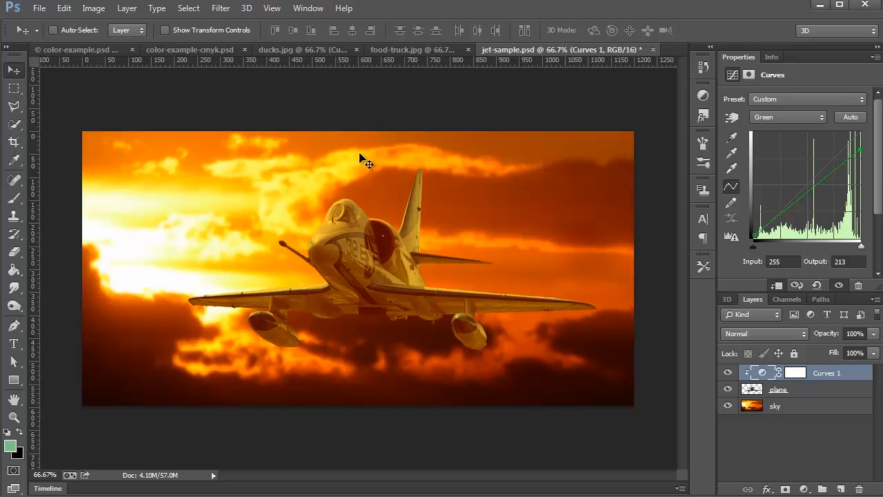
# - Add a new layer above Curves 1 clipped to the plane, and set up a soft round brush of 507 px with 0% hardness
pyautogui.click(841, 489)
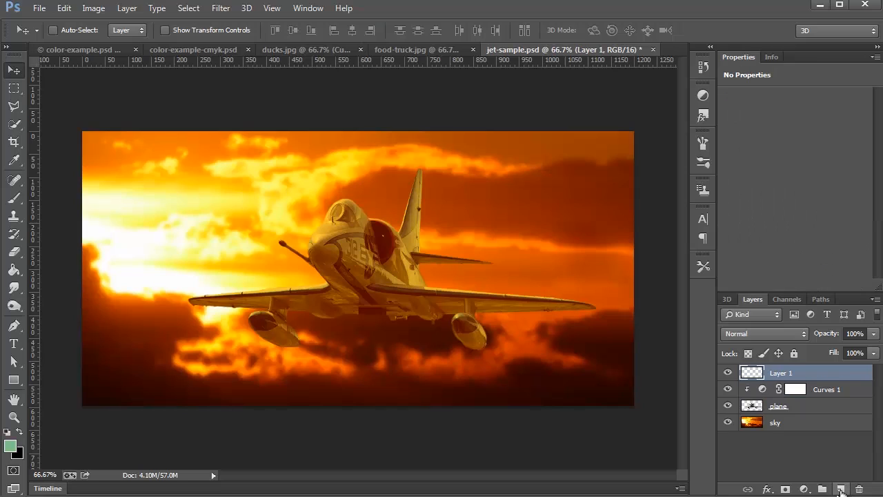
pyautogui.keyDown('alt'); pyautogui.click(754, 382); pyautogui.keyUp('alt')
pyautogui.click(15, 198)
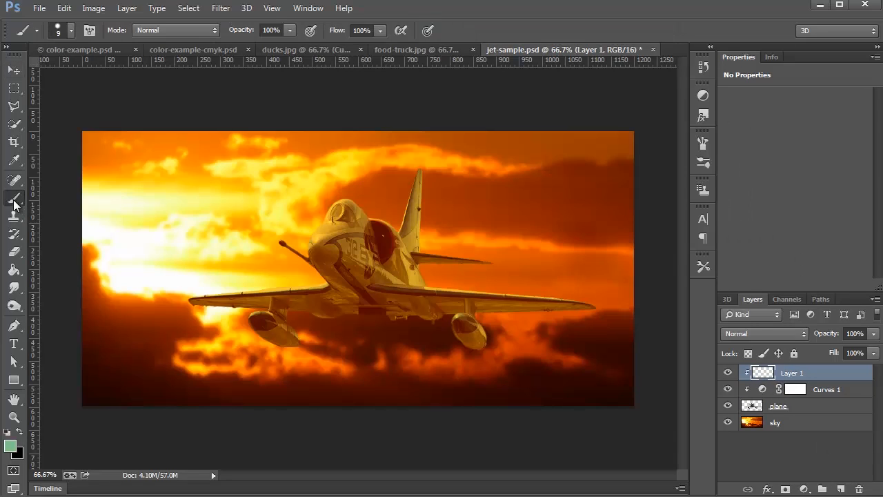
pyautogui.click(70, 31)
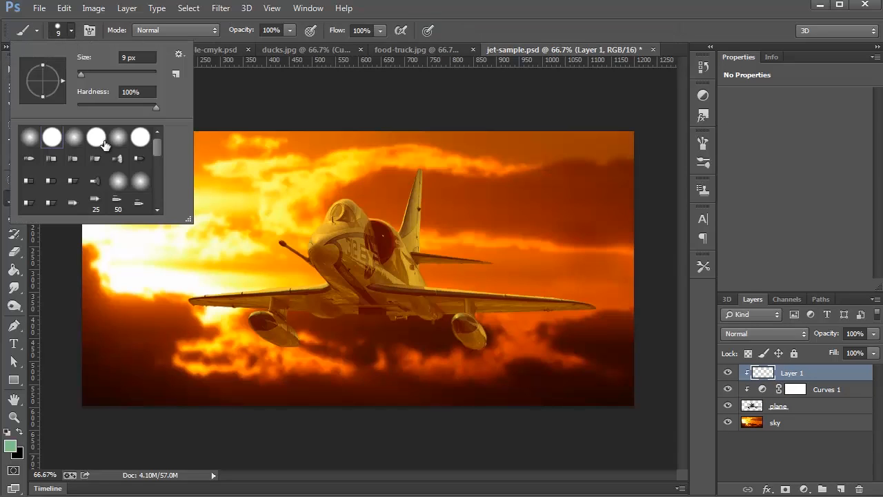
pyautogui.moveTo(136, 69)
pyautogui.mouseDown()
pyautogui.moveTo(115, 74)
pyautogui.moveTo(140, 75)
pyautogui.moveTo(191, 146)
pyautogui.moveTo(148, 72)
pyautogui.mouseUp()
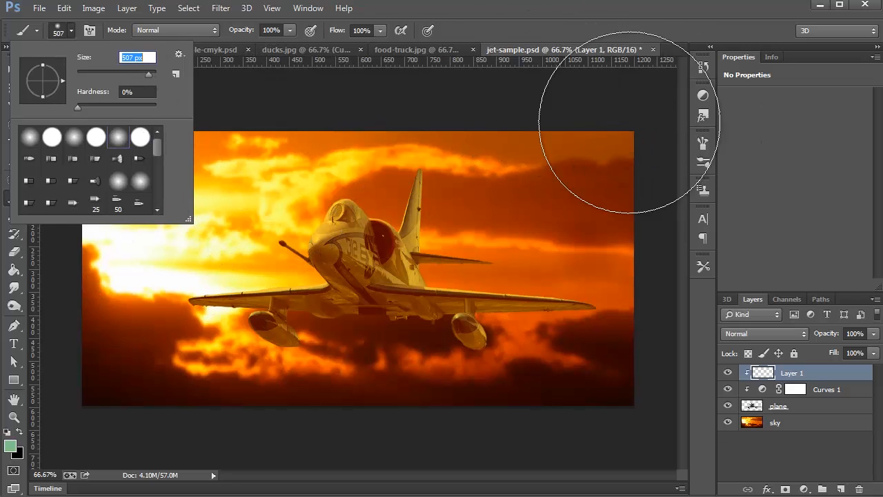
# - Choose a fully saturated yellow for the foreground color and set its green value to 255, giving ffff00
pyautogui.click(10, 448)
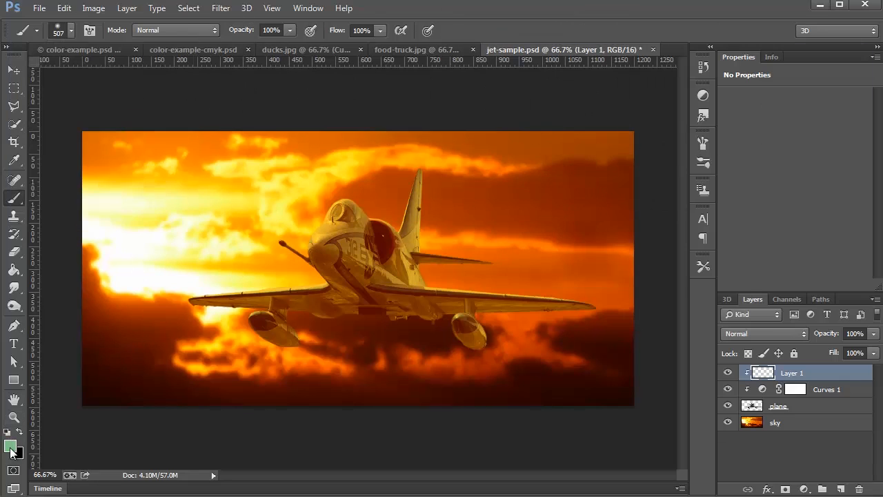
pyautogui.click(11, 447)
pyautogui.click(693, 230)
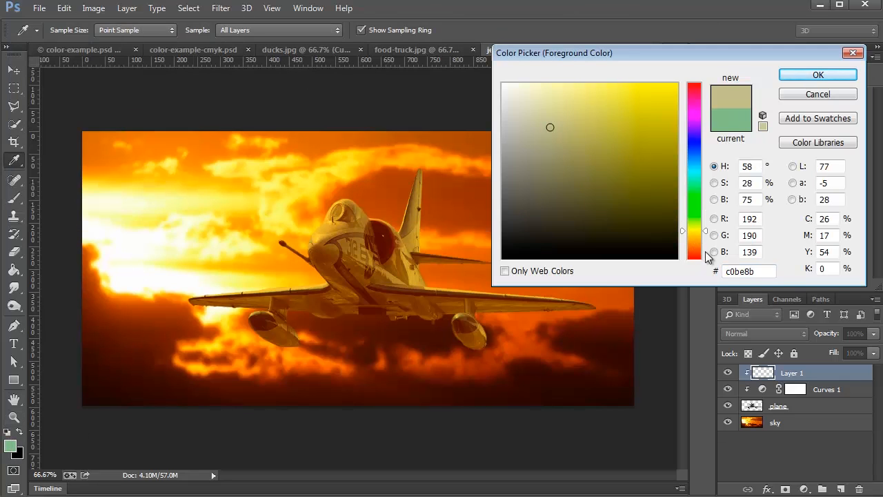
pyautogui.click(704, 232)
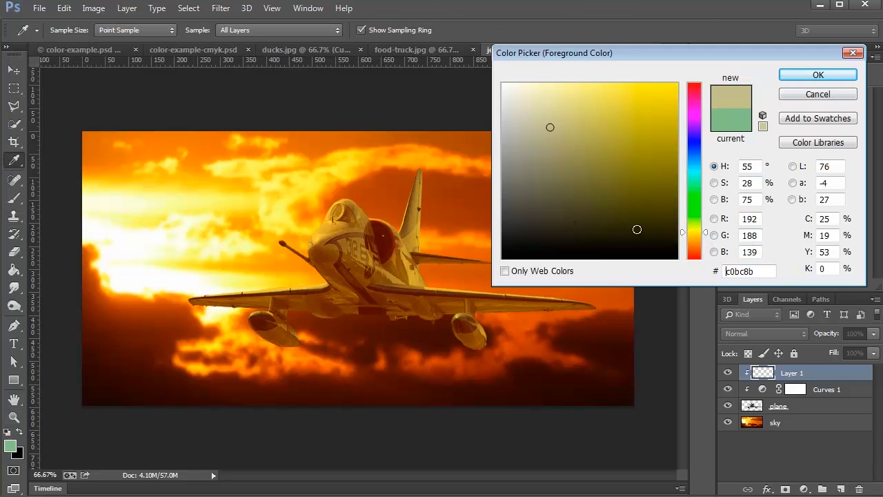
pyautogui.moveTo(669, 114); pyautogui.dragTo(675, 92)
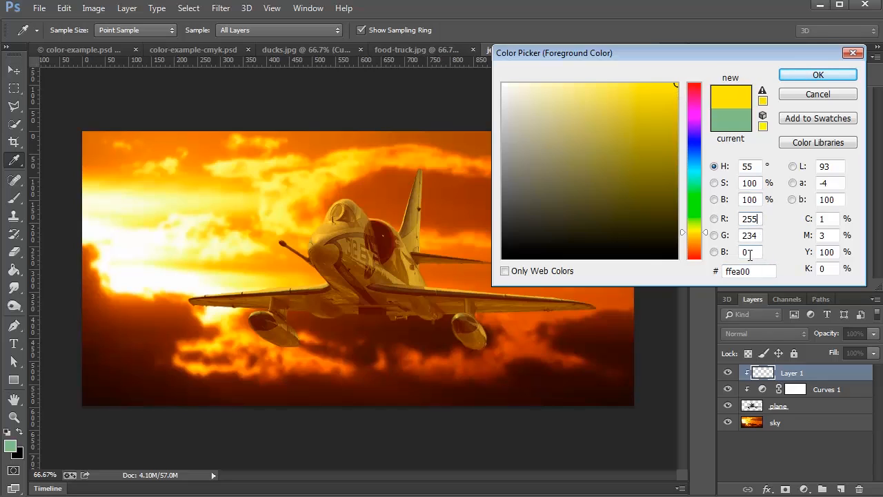
pyautogui.click(759, 219)
pyautogui.doubleClick(757, 235)
pyautogui.write('255')
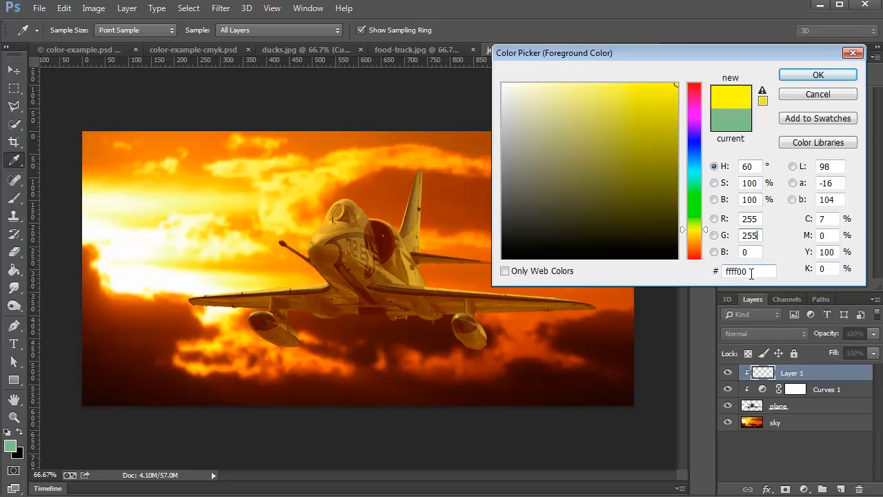
# - Change the foreground color to pure cyan by setting red to 0 and blue to 255
pyautogui.doubleClick(752, 219)
pyautogui.write('0')
pyautogui.doubleClick(744, 252)
pyautogui.write('255')
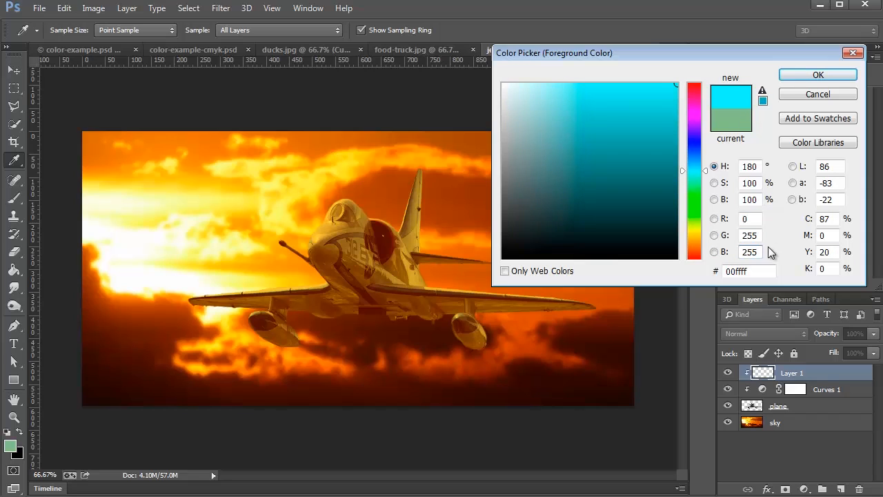
# - Change the foreground color to pure magenta by setting red to 255 and green to 0
pyautogui.click(742, 219)
pyautogui.doubleClick(742, 219)
pyautogui.write('255')
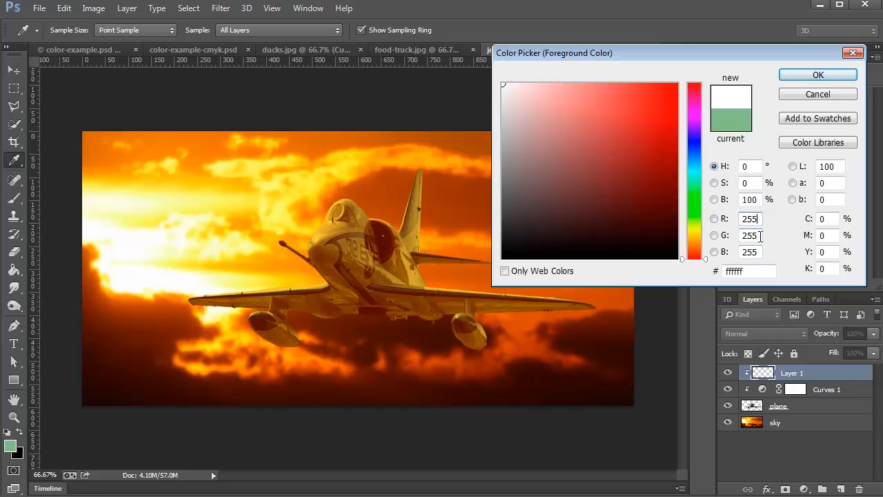
pyautogui.doubleClick(759, 236)
pyautogui.write('0')
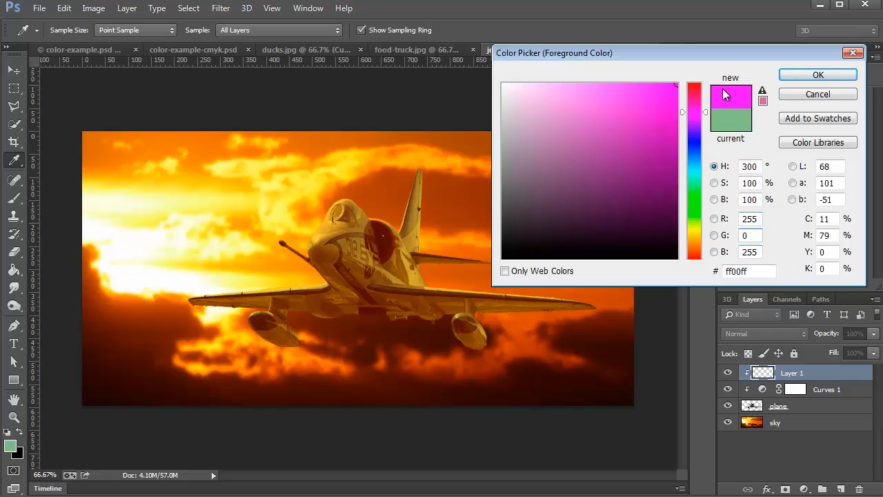
# - Return the foreground color to pure yellow ffff00 by setting green to 255 and blue to 0
pyautogui.doubleClick(758, 237)
pyautogui.write('255')
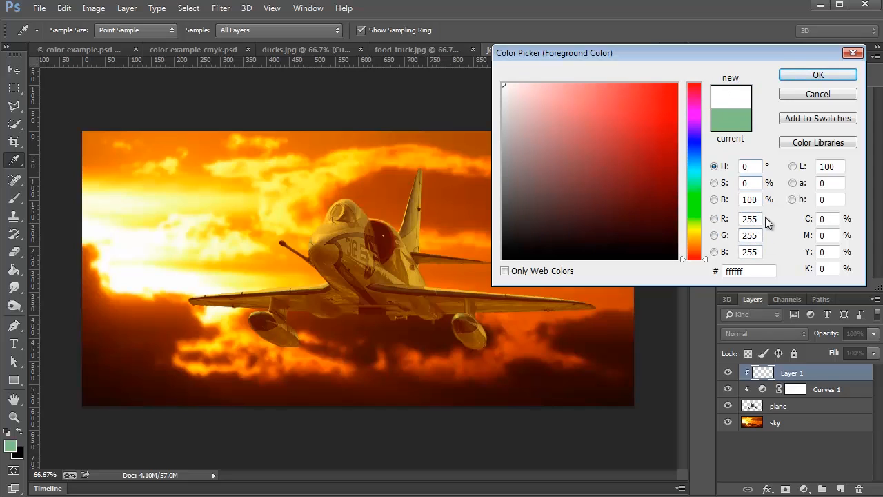
pyautogui.doubleClick(741, 254)
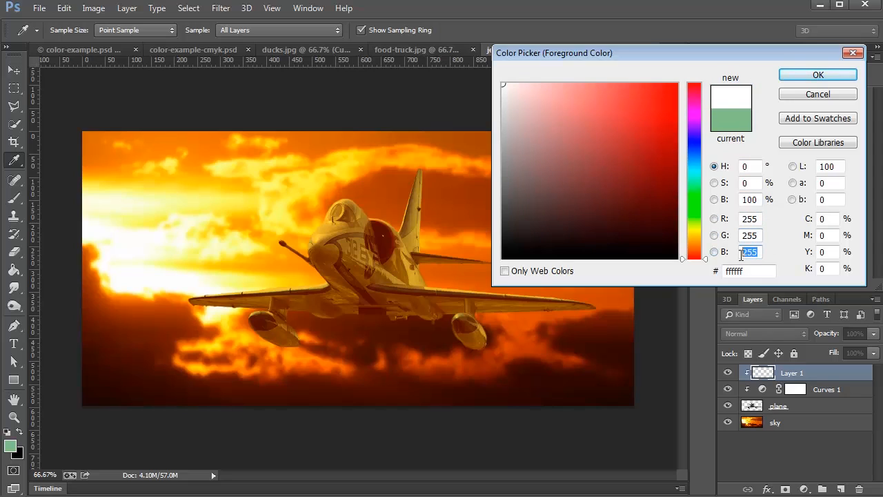
pyautogui.write('0')
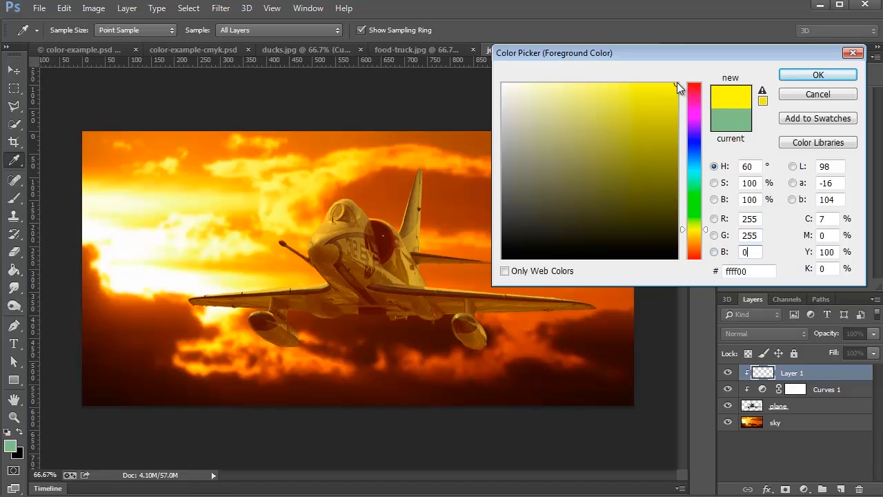
# - Accept the pure yellow foreground color and paint it with the Brush over the jet's nose and sun-facing wing on Layer 1
pyautogui.click(803, 76)
pyautogui.press('b')
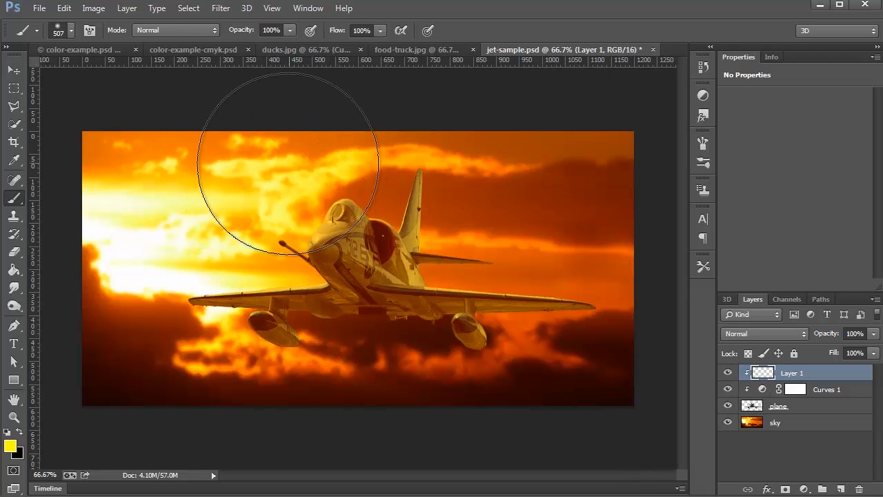
pyautogui.moveTo(256, 171)
pyautogui.mouseDown()
pyautogui.moveTo(236, 198)
pyautogui.moveTo(159, 212)
pyautogui.mouseUp()
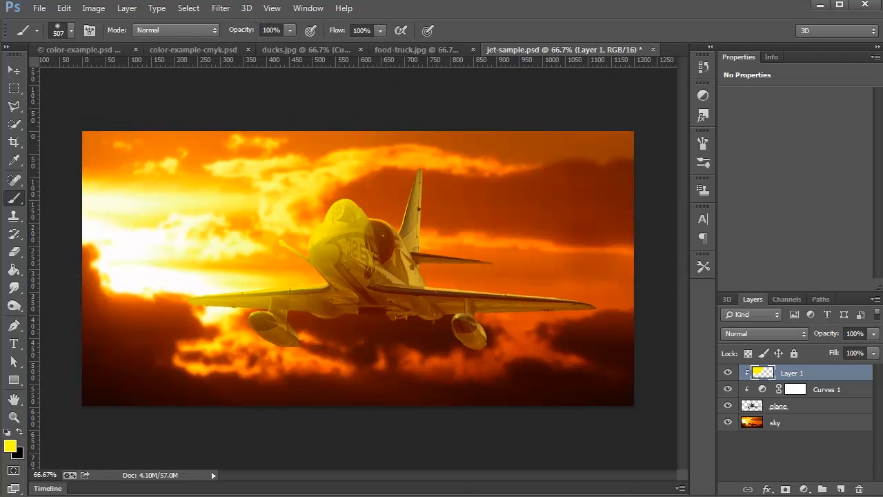
# - Restrict Layer 1 to the jet's lighter tones with Blend If, splitting the Underlying Layer black slider to 92 / 187
pyautogui.doubleClick(861, 377)
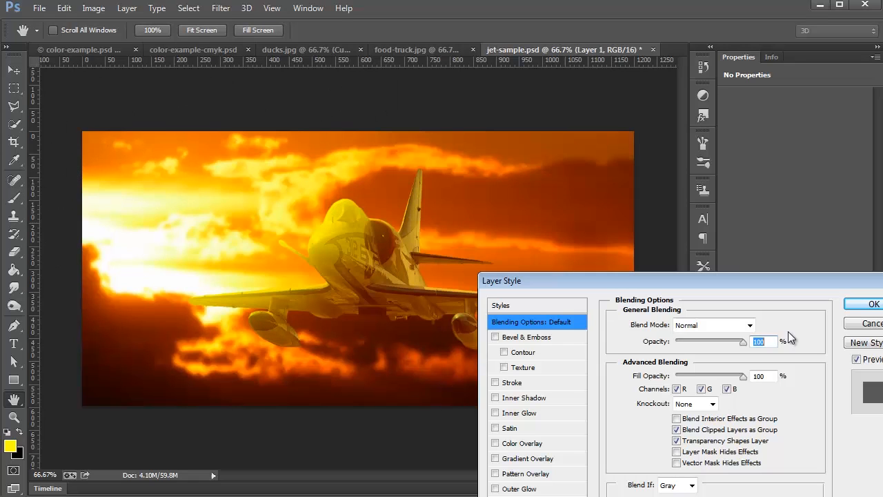
pyautogui.moveTo(706, 283); pyautogui.dragTo(673, 71)
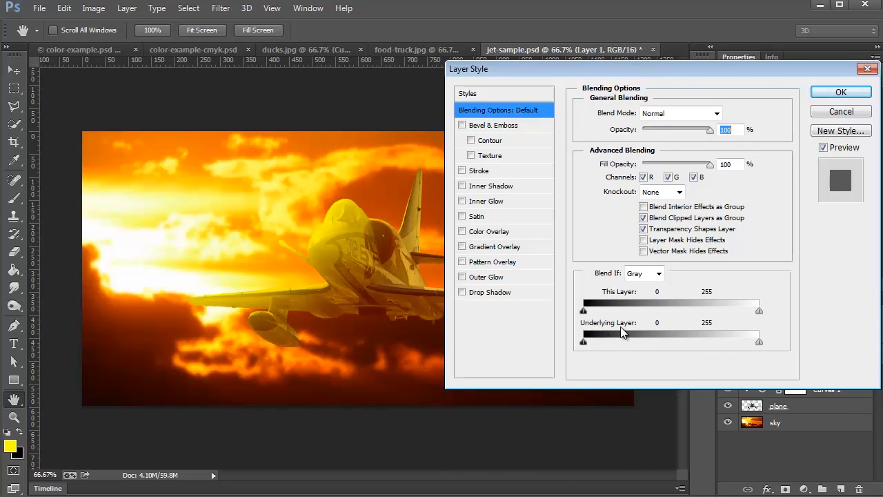
pyautogui.moveTo(584, 342); pyautogui.dragTo(648, 353)
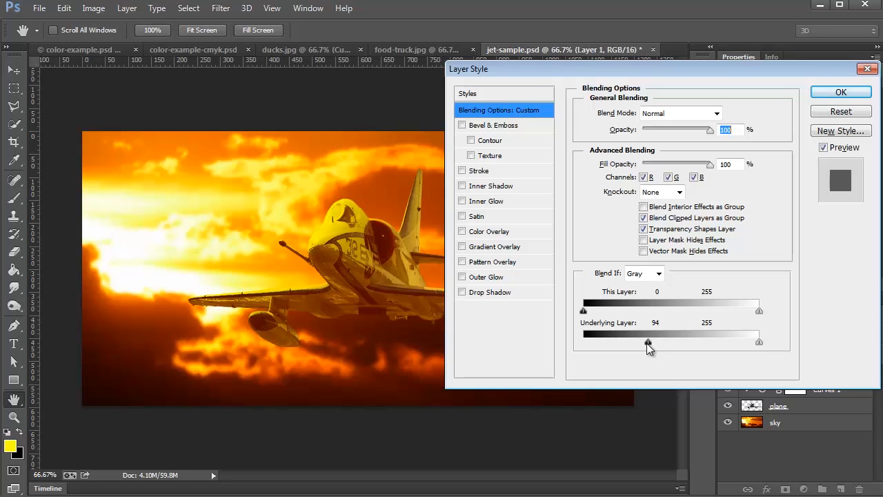
pyautogui.moveTo(660, 345); pyautogui.dragTo(712, 340)
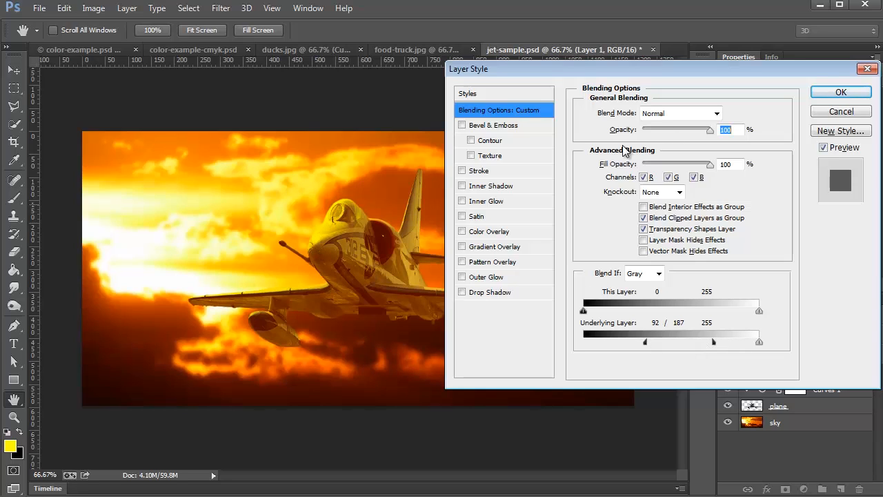
pyautogui.click(829, 95)
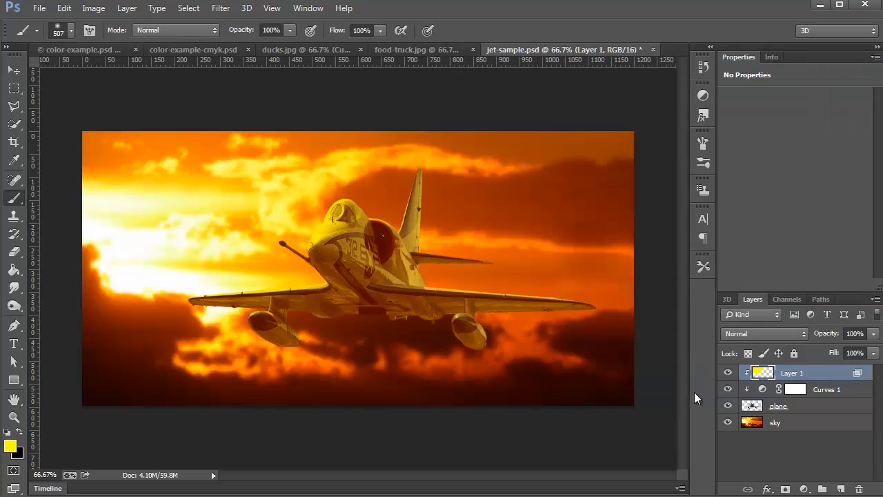
# - Reduce Layer 1's opacity to 90% and compare the jet with the yellow layer hidden and shown
pyautogui.click(728, 373)
pyautogui.click(727, 373)
pyautogui.click(728, 373)
pyautogui.click(727, 372)
pyautogui.click(874, 334)
pyautogui.moveTo(817, 353)
pyautogui.mouseDown()
pyautogui.moveTo(875, 354)
pyautogui.moveTo(861, 353)
pyautogui.mouseUp()
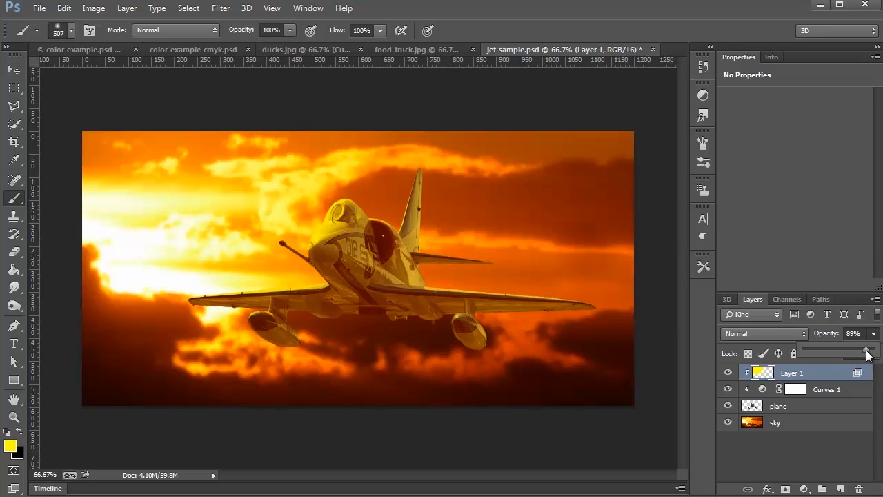
pyautogui.click(823, 377)
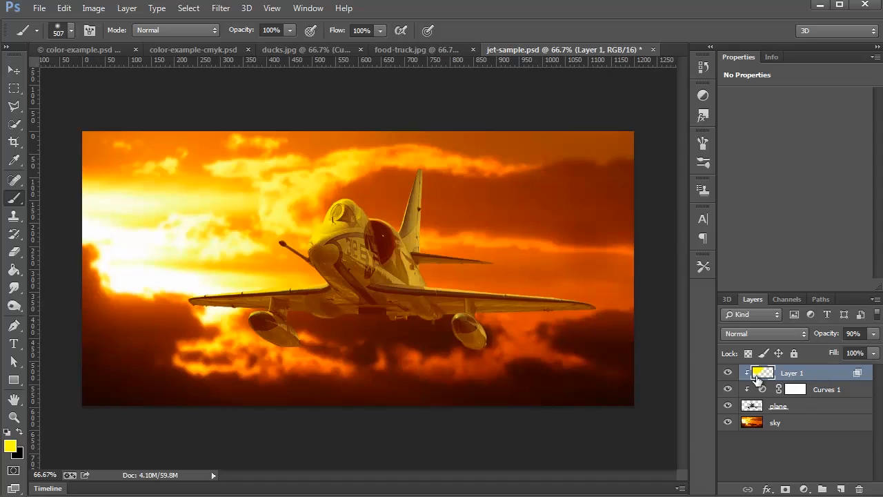
pyautogui.click(727, 373)
pyautogui.click(728, 373)
pyautogui.click(728, 373)
pyautogui.click(728, 373)
# - Add a new layer above Layer 1, restore the default colors and fill the layer with black
pyautogui.click(841, 489)
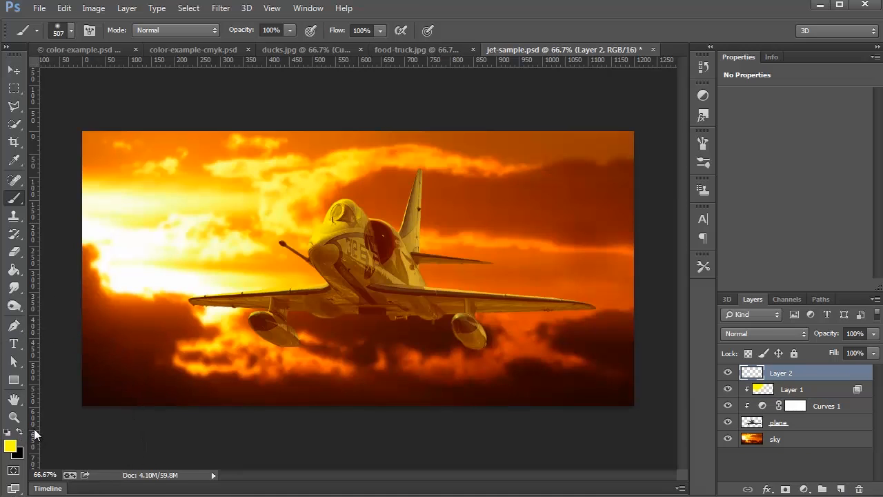
pyautogui.press('d')
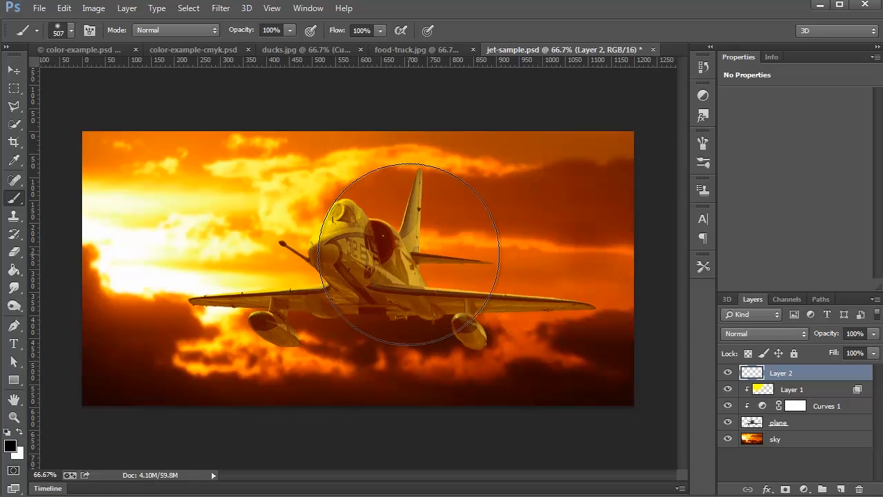
pyautogui.hotkey('alt', 'BackSpace')
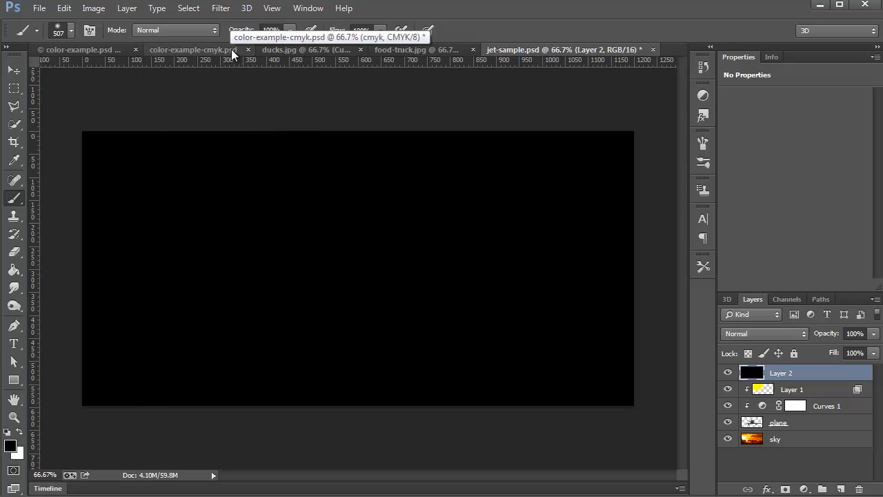
# - Render a 105mm Prime lens flare at 100% brightness over the sun's position on the black layer and set its blend mode to Screen
pyautogui.click(221, 8)
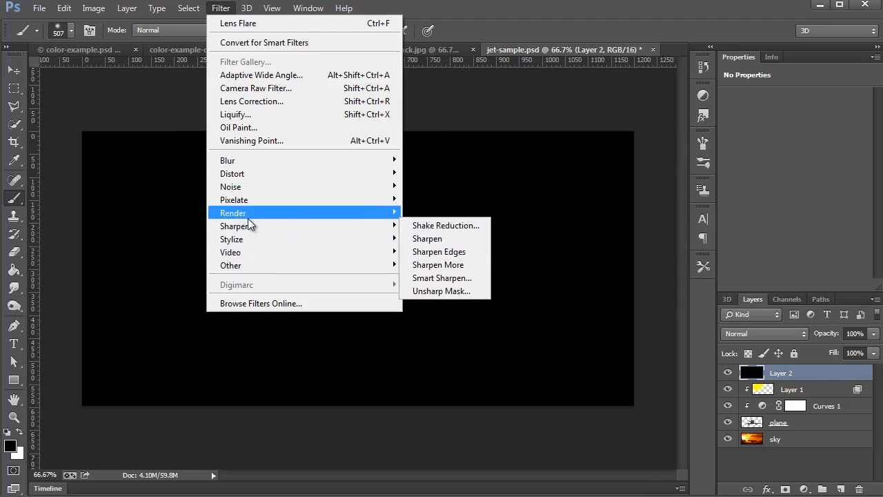
pyautogui.moveTo(249, 220)
pyautogui.click(438, 251)
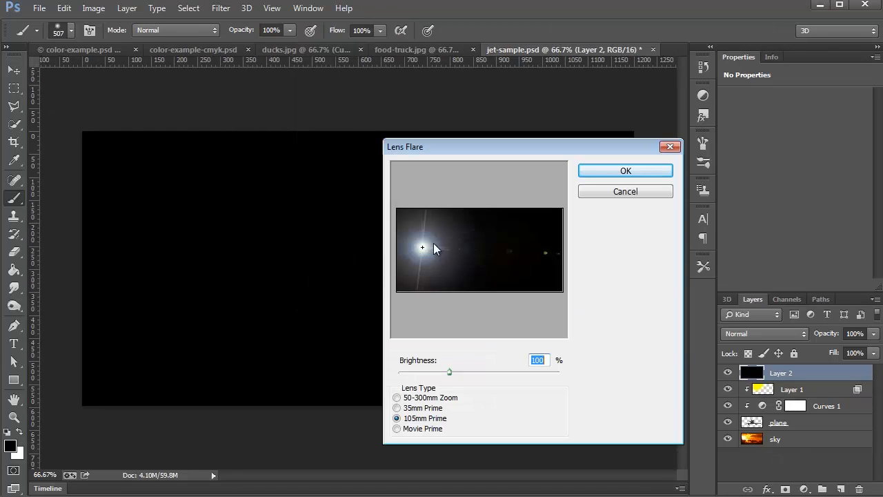
pyautogui.click(421, 249)
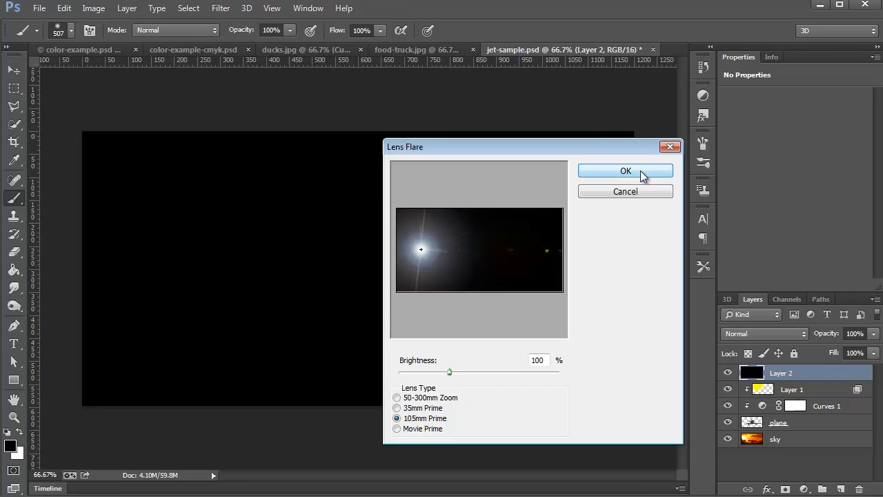
pyautogui.click(417, 244)
pyautogui.click(419, 246)
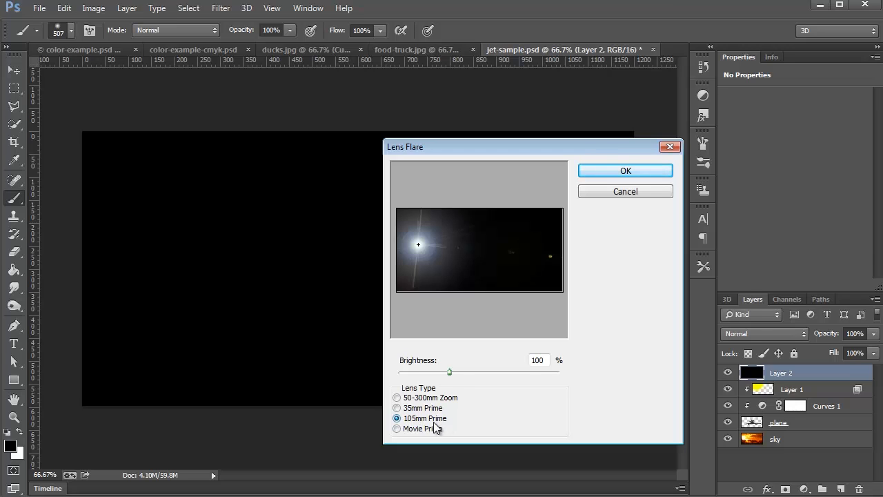
pyautogui.click(619, 170)
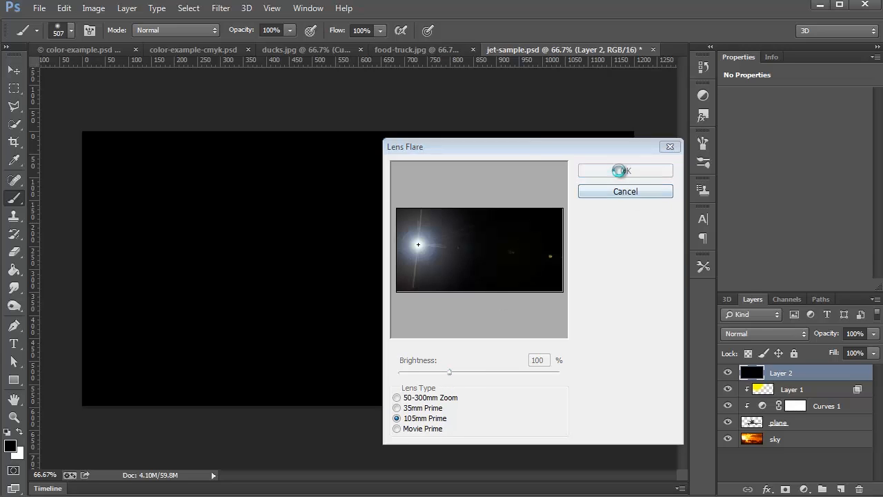
pyautogui.click(780, 334)
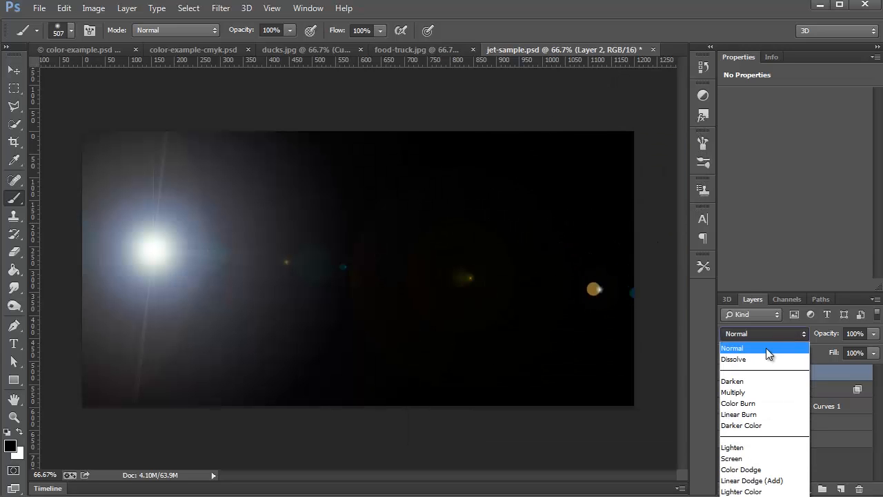
pyautogui.click(756, 460)
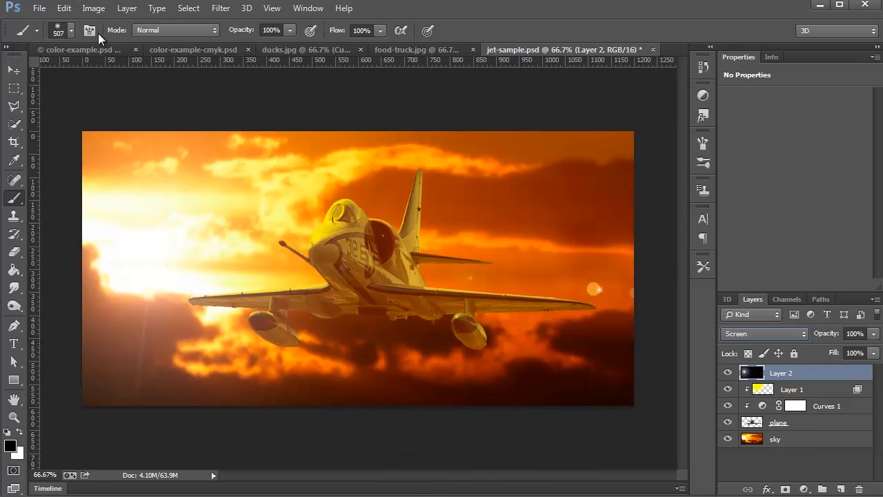
# - Colorize the lens flare layer with Hue/Saturation, using hue 65 and saturation 25
pyautogui.click(93, 8)
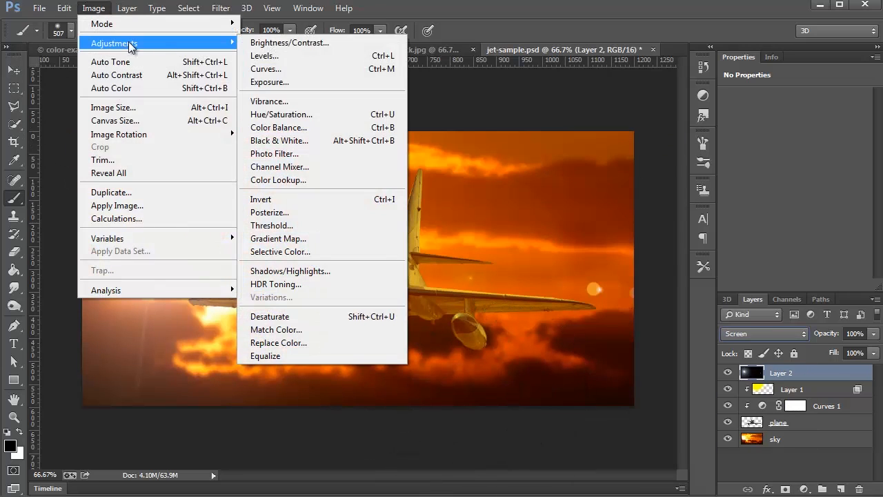
pyautogui.click(307, 115)
pyautogui.moveTo(299, 4); pyautogui.dragTo(640, 76)
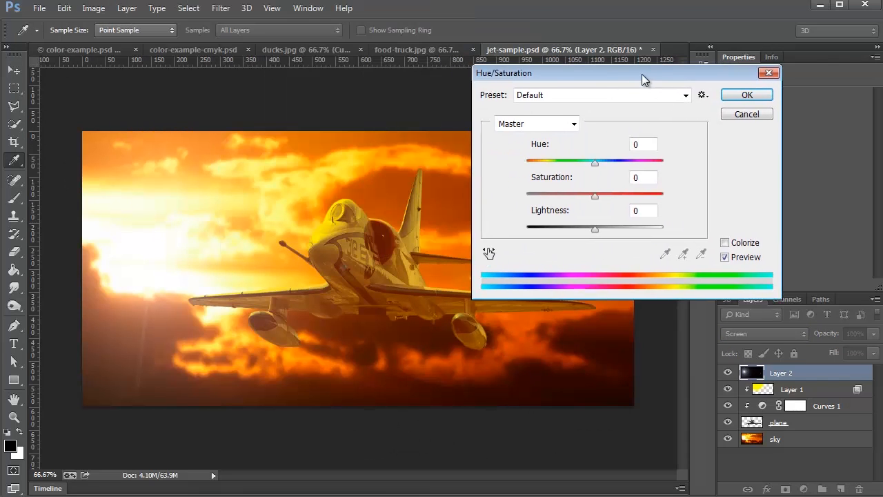
pyautogui.click(726, 241)
pyautogui.moveTo(529, 161); pyautogui.dragTo(554, 162)
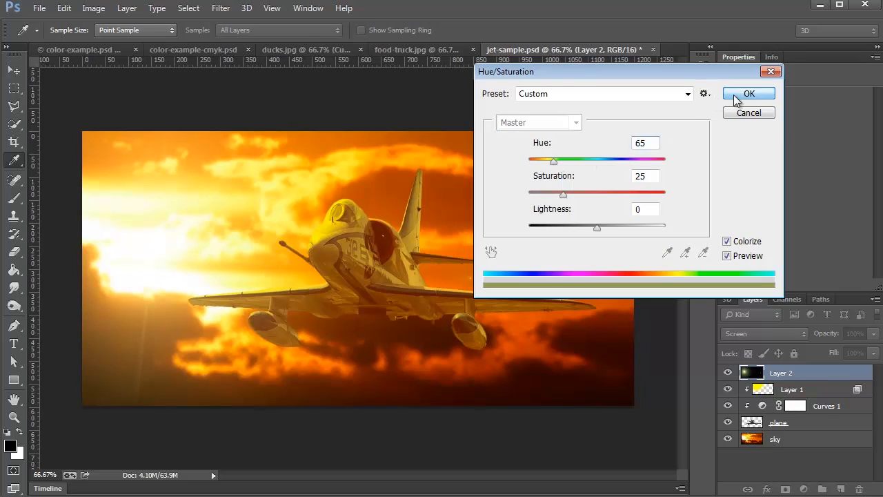
pyautogui.click(748, 93)
# - Compare the composite with and without the flare layer, and with Layer 2, Layer 1 and Curves 1 all hidden and shown
pyautogui.click(726, 376)
pyautogui.doubleClick(726, 375)
pyautogui.click(726, 375)
pyautogui.click(726, 375)
pyautogui.click(727, 375)
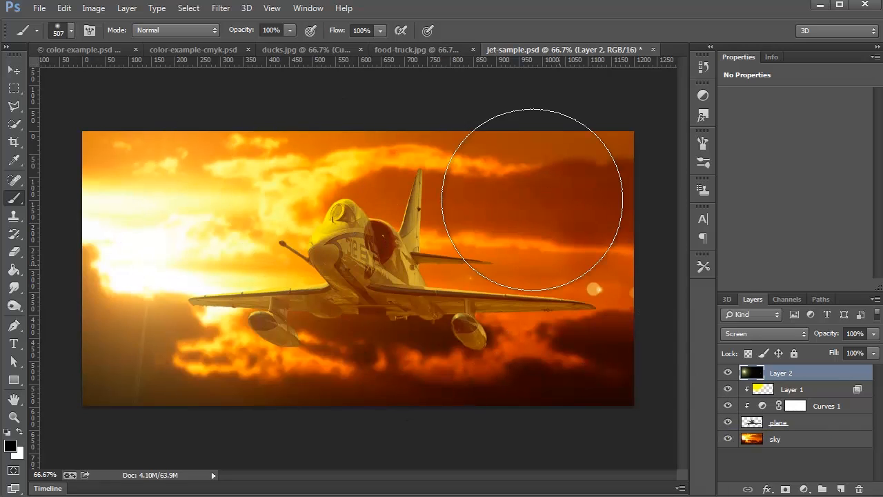
pyautogui.moveTo(728, 407); pyautogui.dragTo(727, 373)
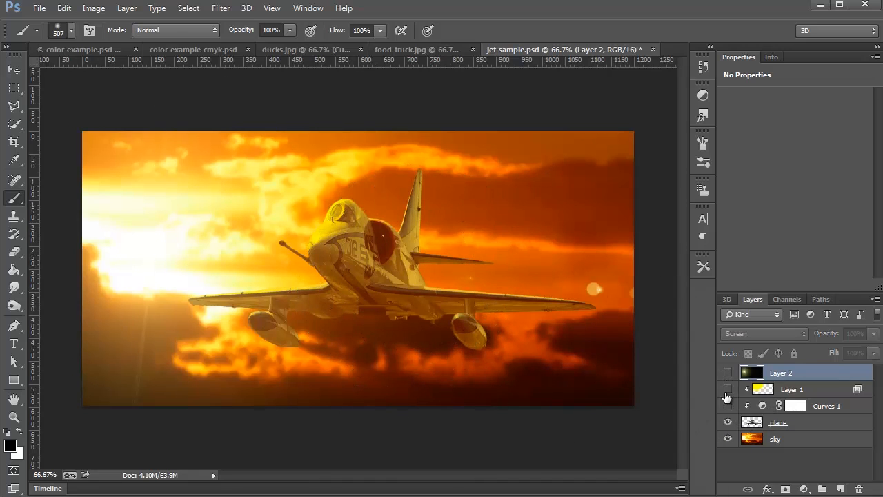
pyautogui.moveTo(728, 407); pyautogui.dragTo(728, 373)
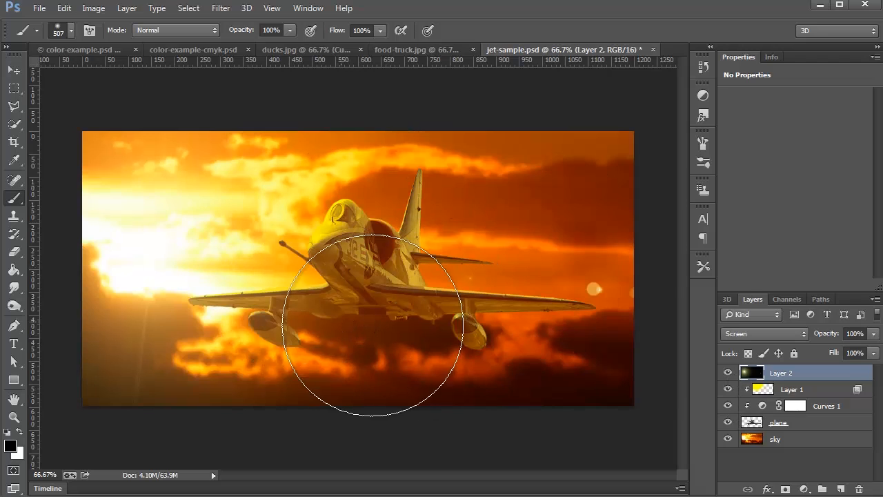
# - Try brightening the jet by raising the combined RGB curve in Curves 1 to input 53, output 194, and delete the point
pyautogui.click(762, 406)
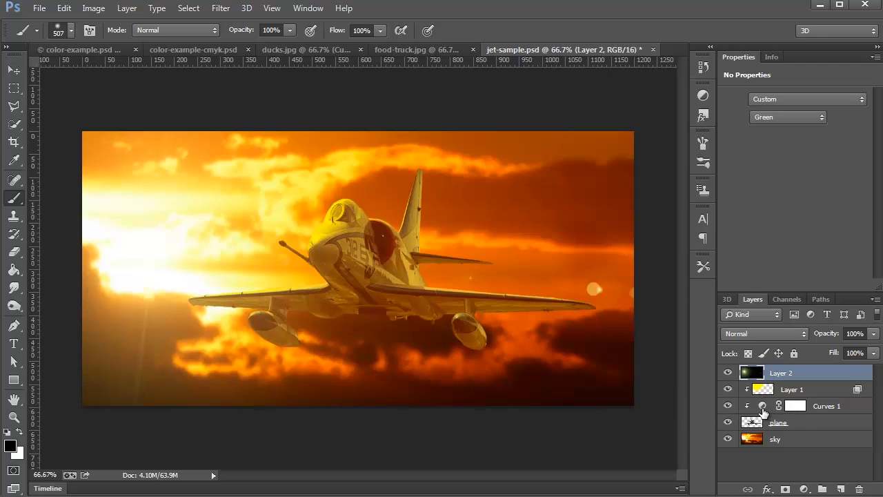
pyautogui.click(783, 117)
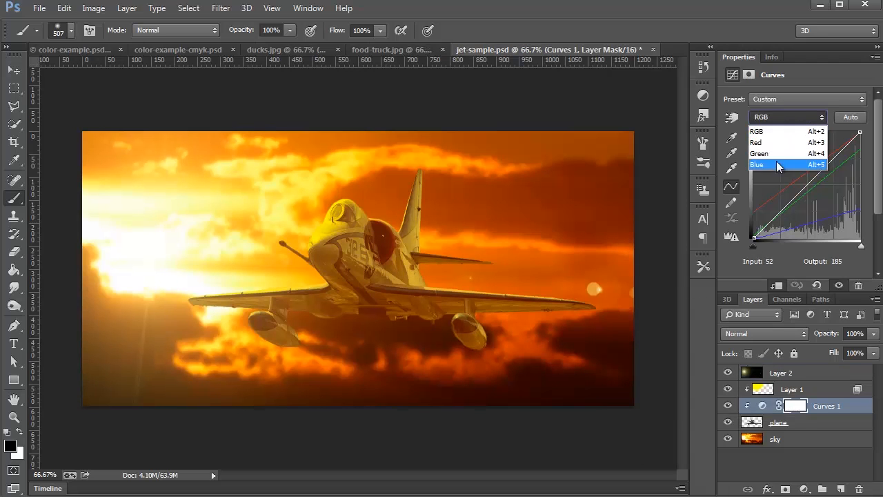
pyautogui.click(808, 75)
pyautogui.moveTo(800, 193); pyautogui.dragTo(792, 170)
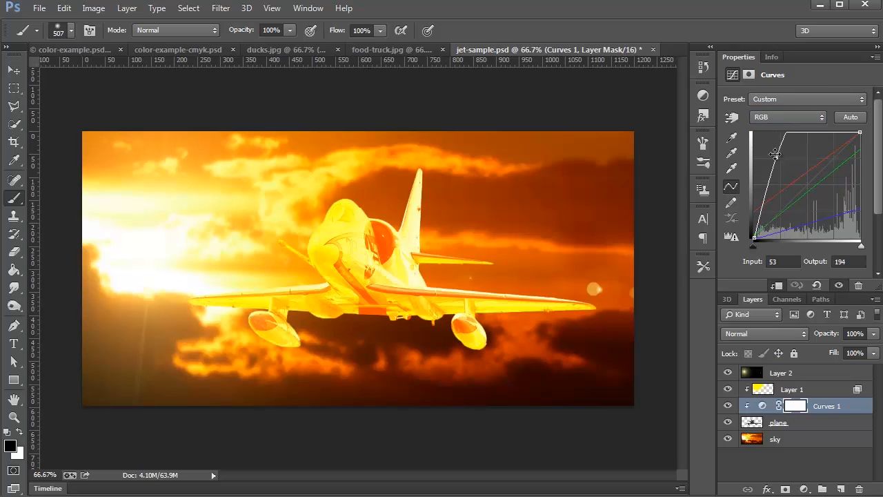
pyautogui.press('Delete')
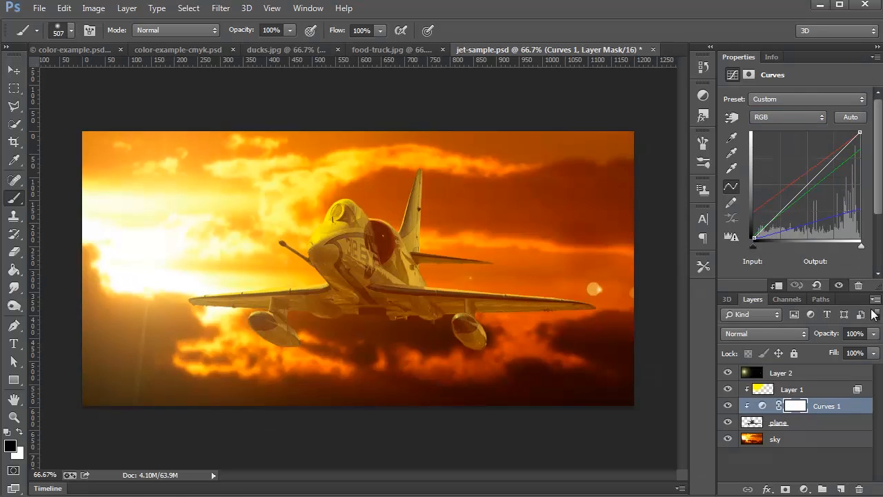